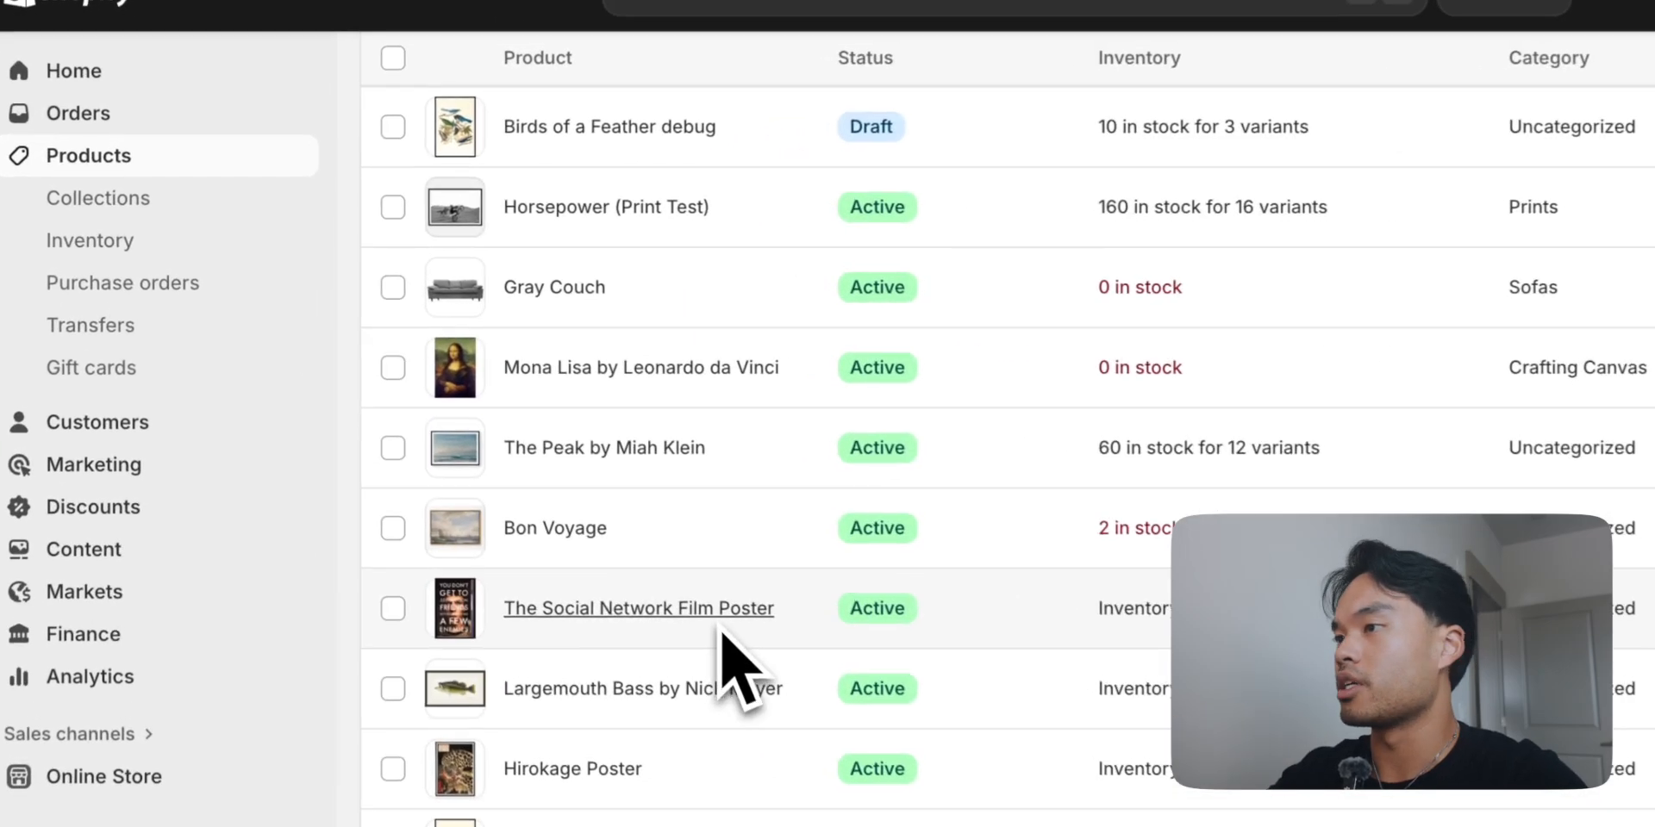
Step: Open The Social Network Film Poster product and examine the dimensions line in its description
click(570, 510)
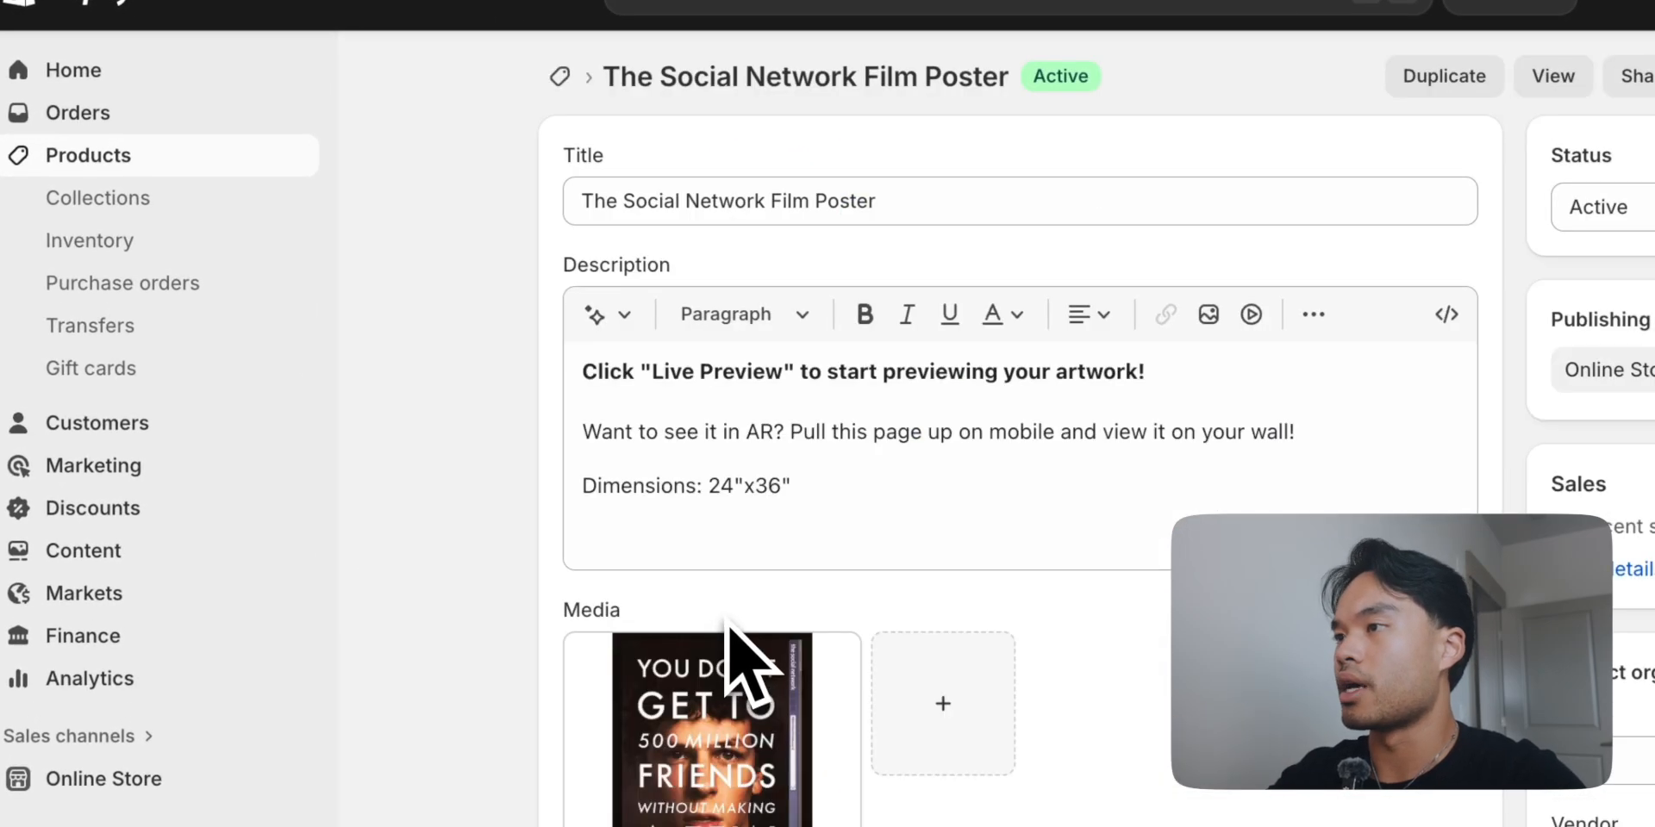
drag(825, 494, 558, 509)
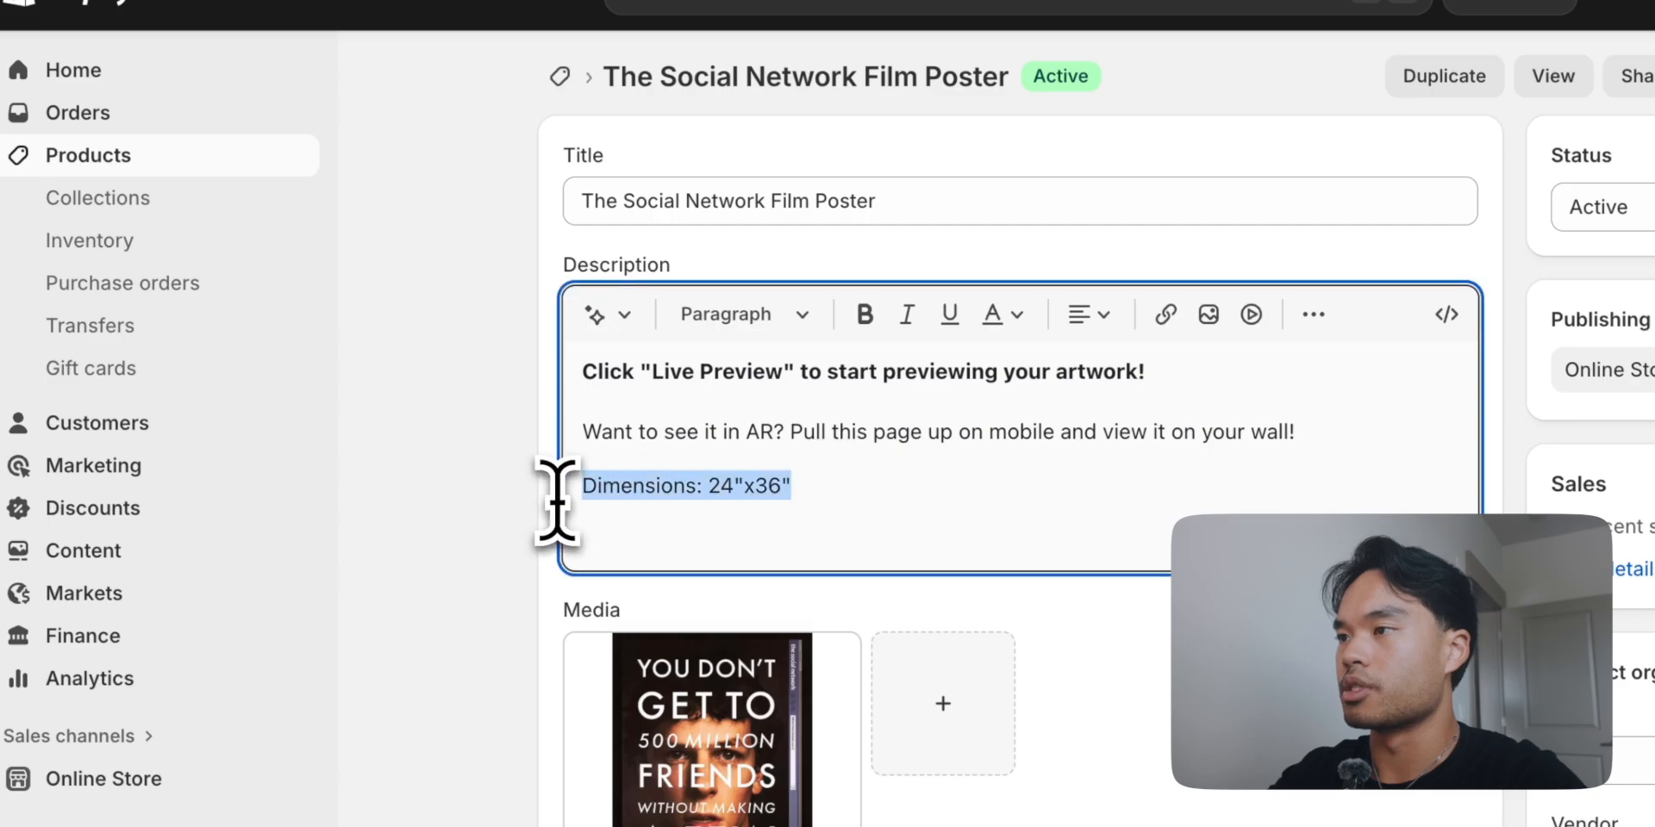
click(825, 491)
drag(842, 489, 491, 487)
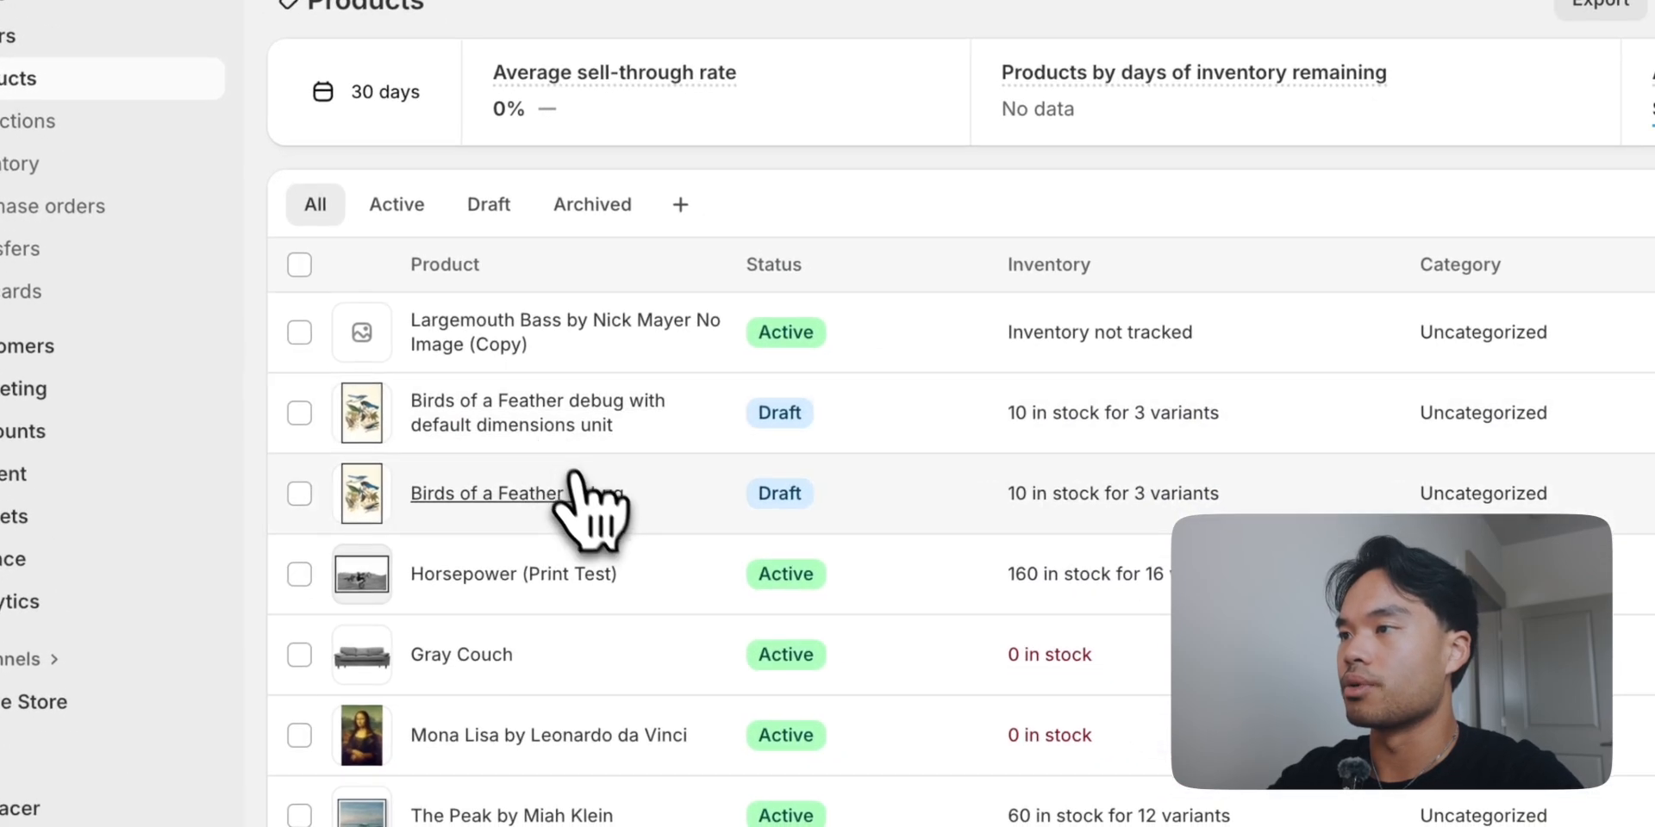
Step: Open the Horsepower (Print Test) product and examine the dimensions in its Size variant option values
scroll(735, 676, down, 3)
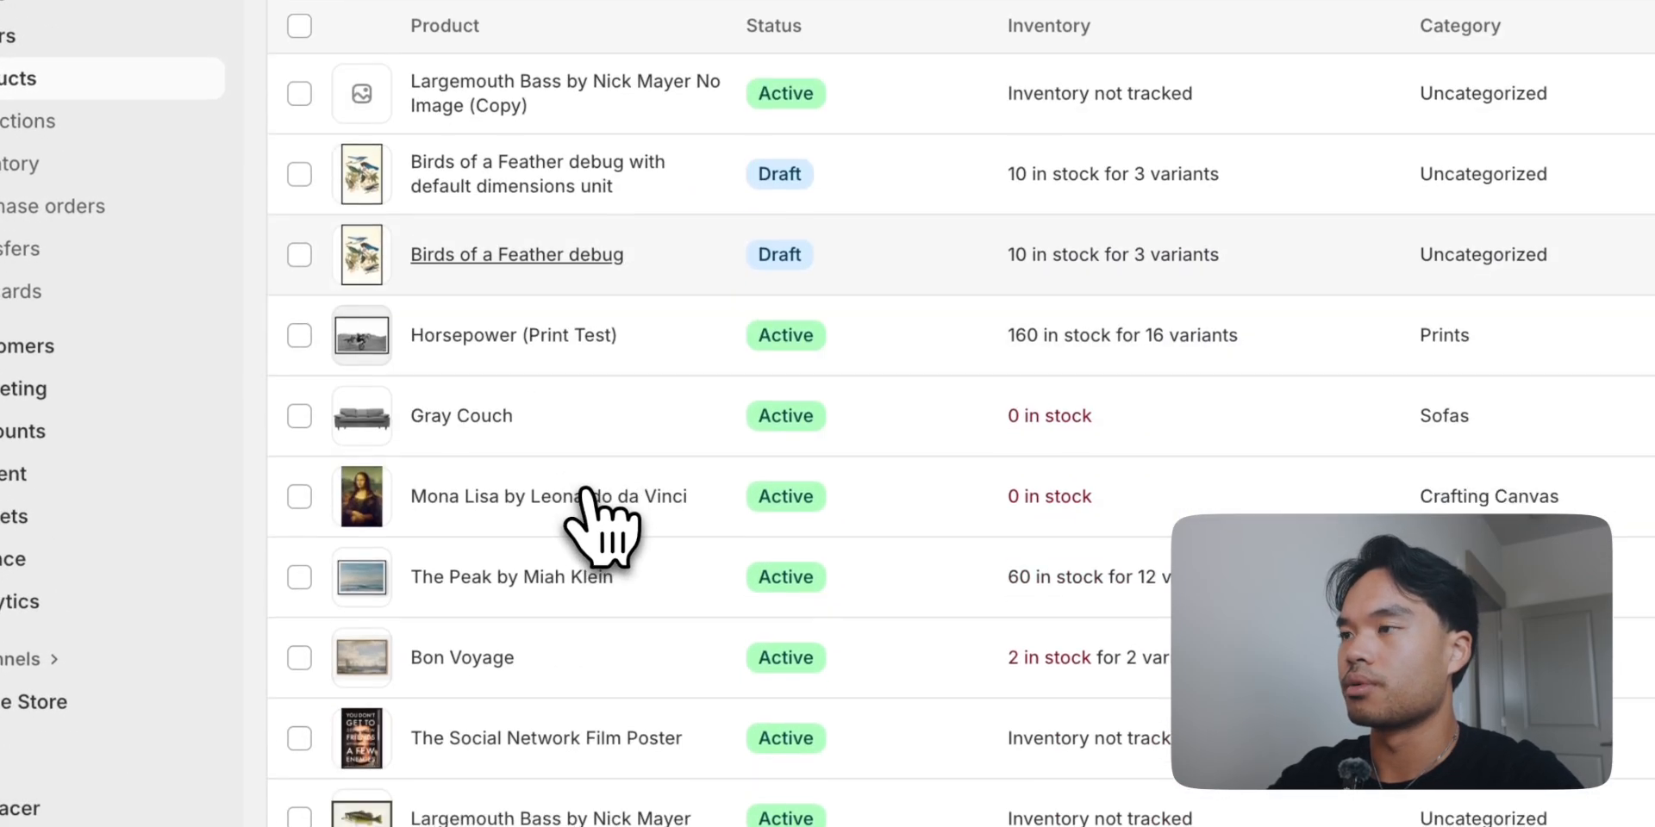
click(603, 338)
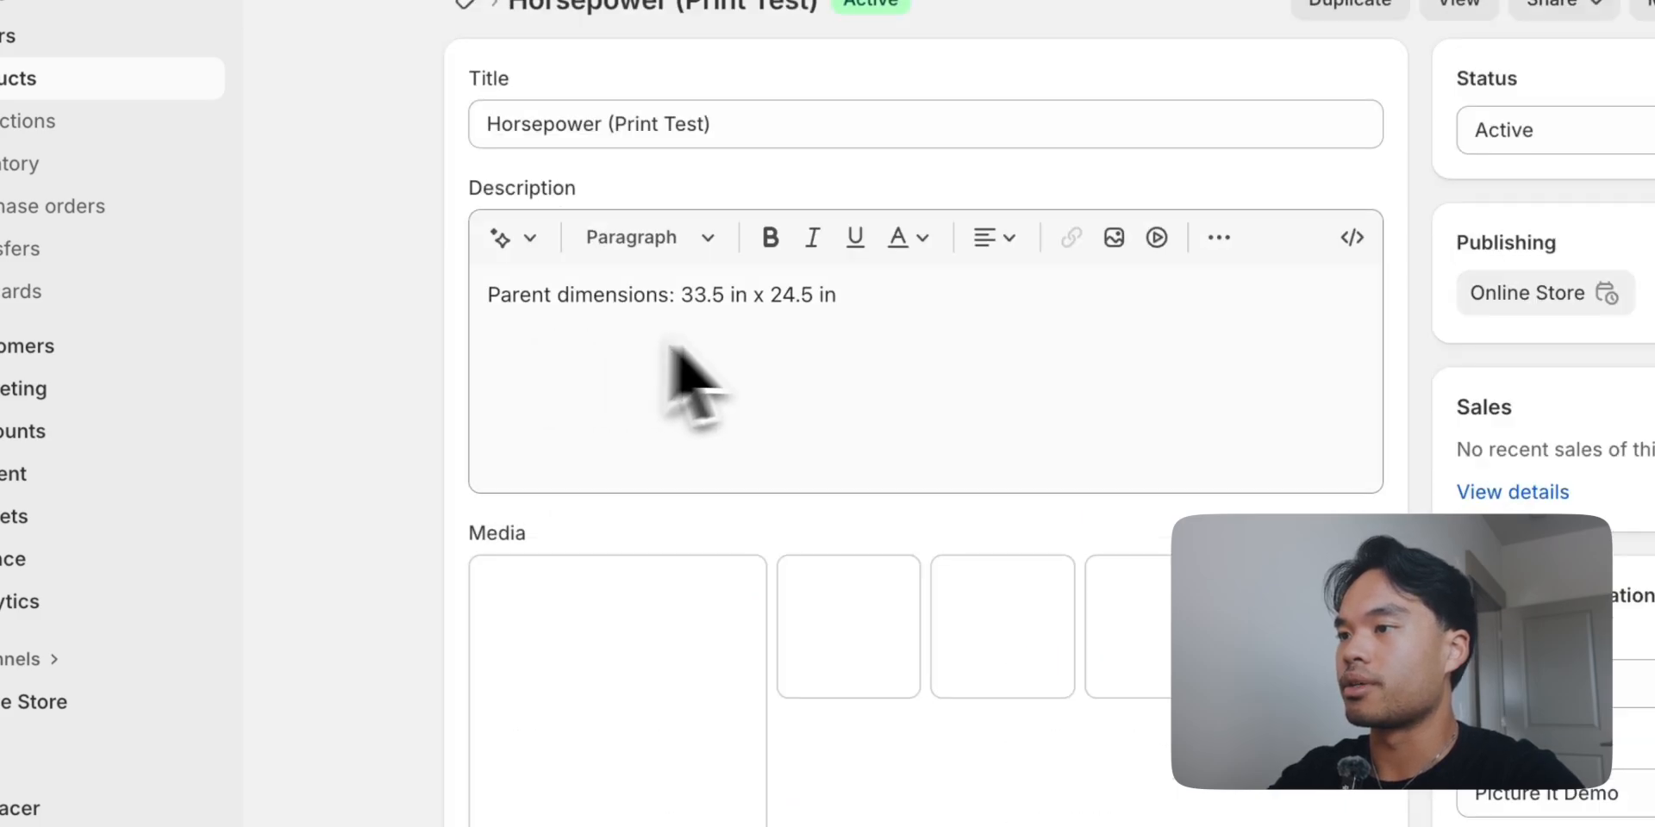
scroll(897, 621, down, 10)
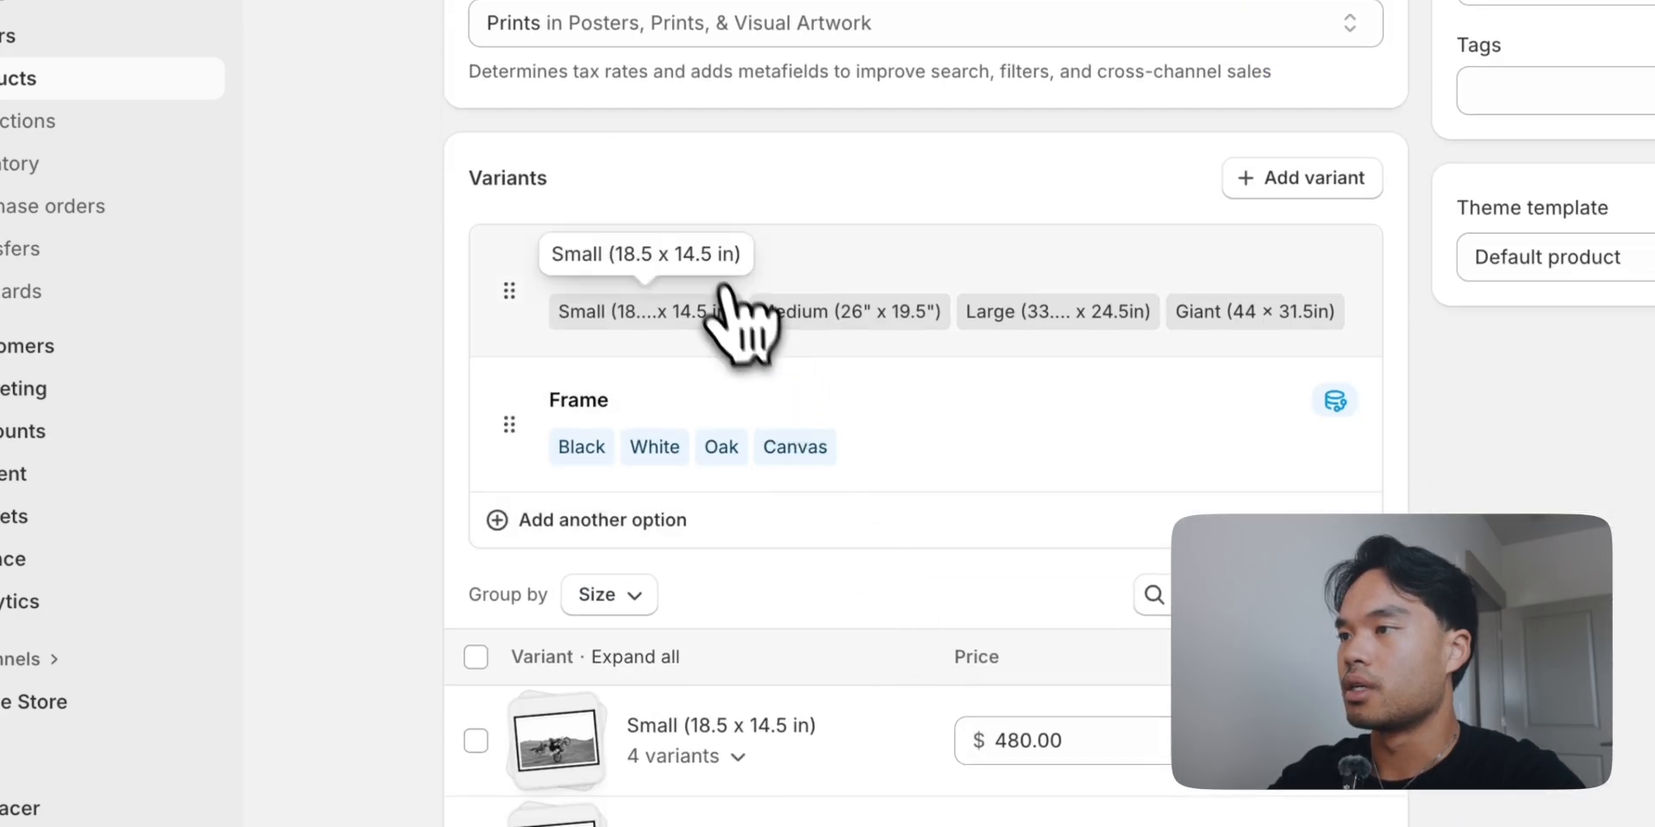
click(720, 276)
scroll(690, 375, down, 1)
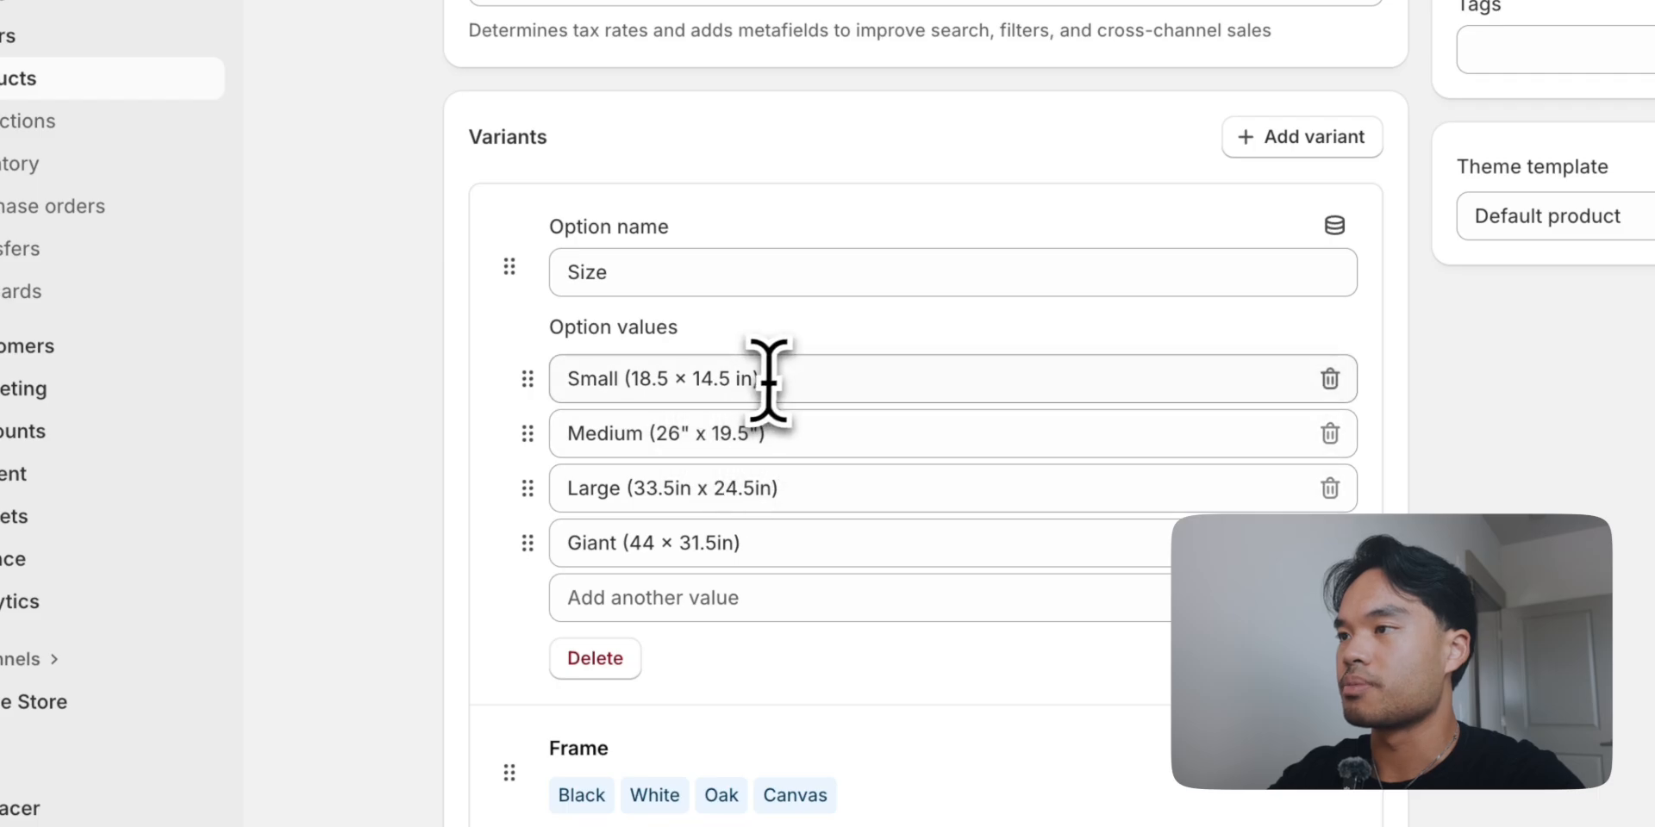
drag(768, 379, 631, 379)
click(799, 439)
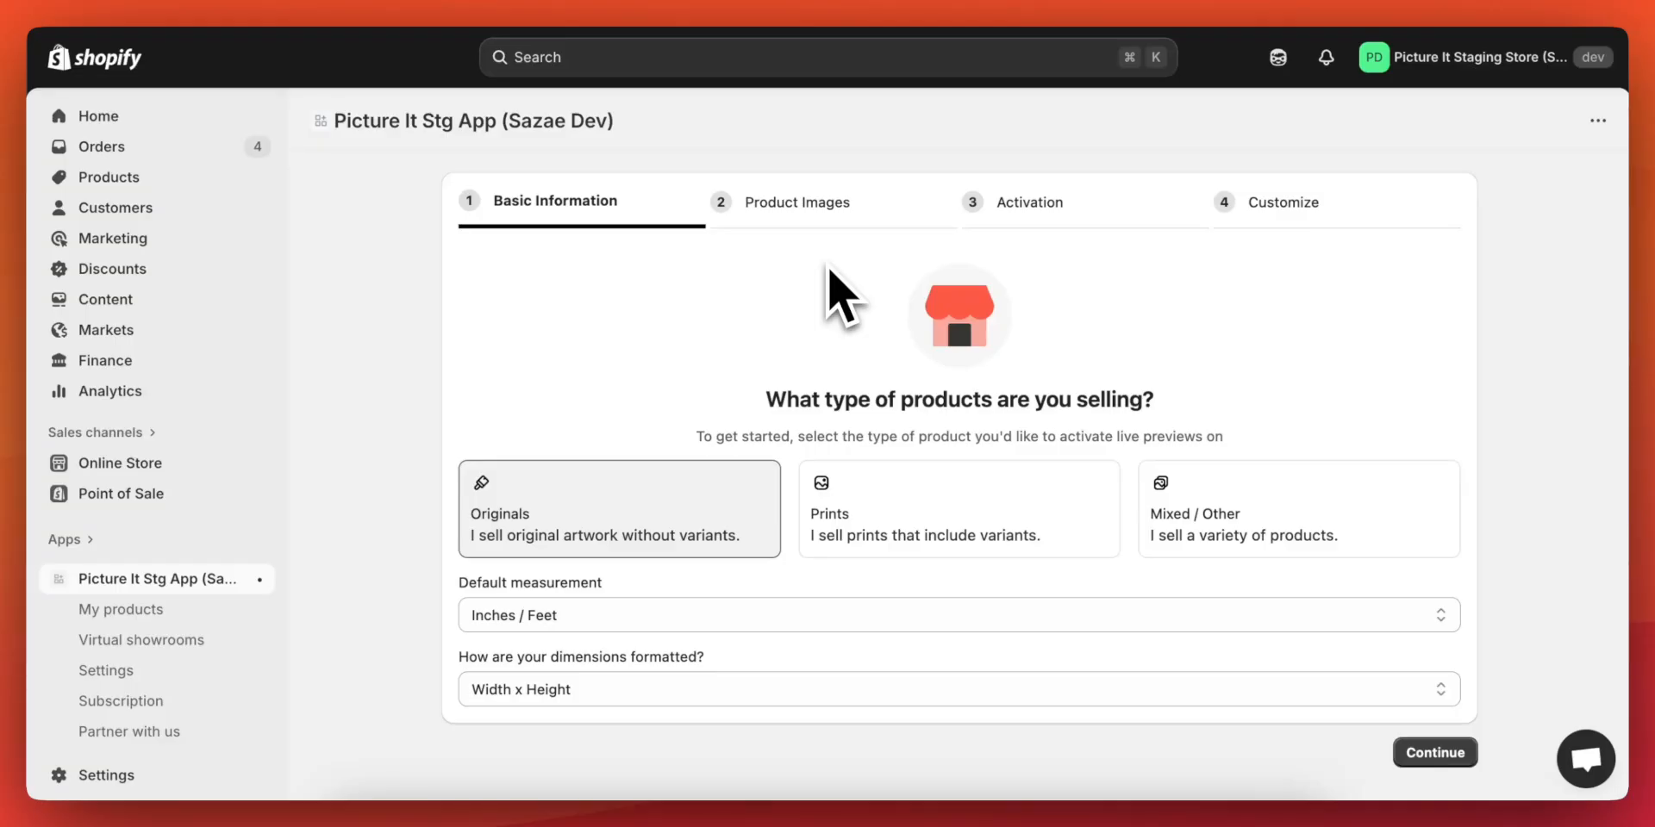
Step: Set the type of products being sold to Prints in the app's basic information setup
scroll(733, 371, down, 1)
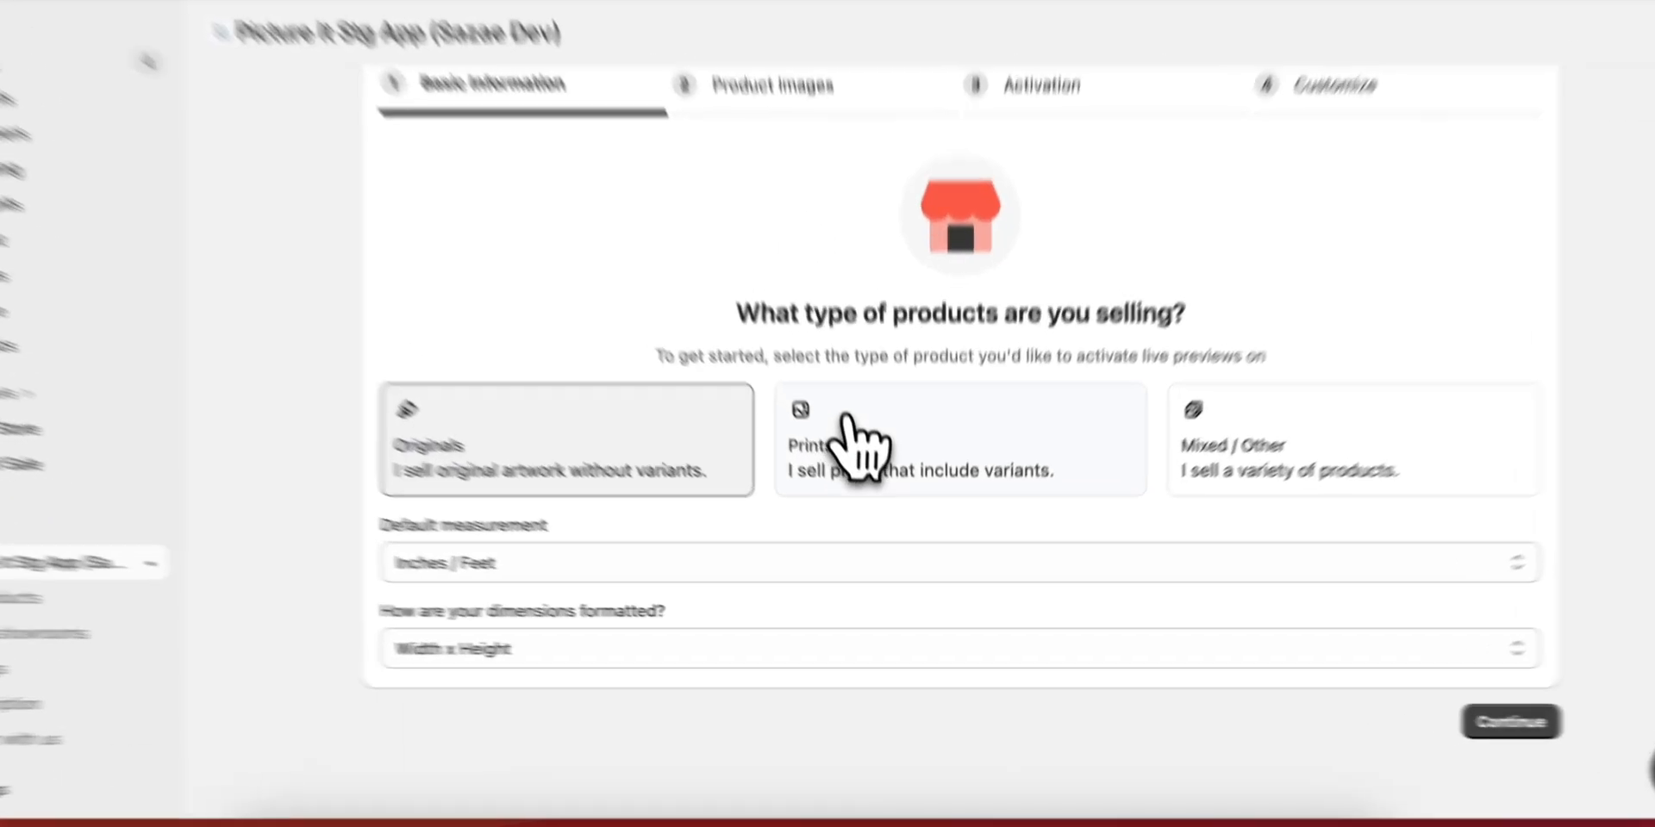
click(849, 419)
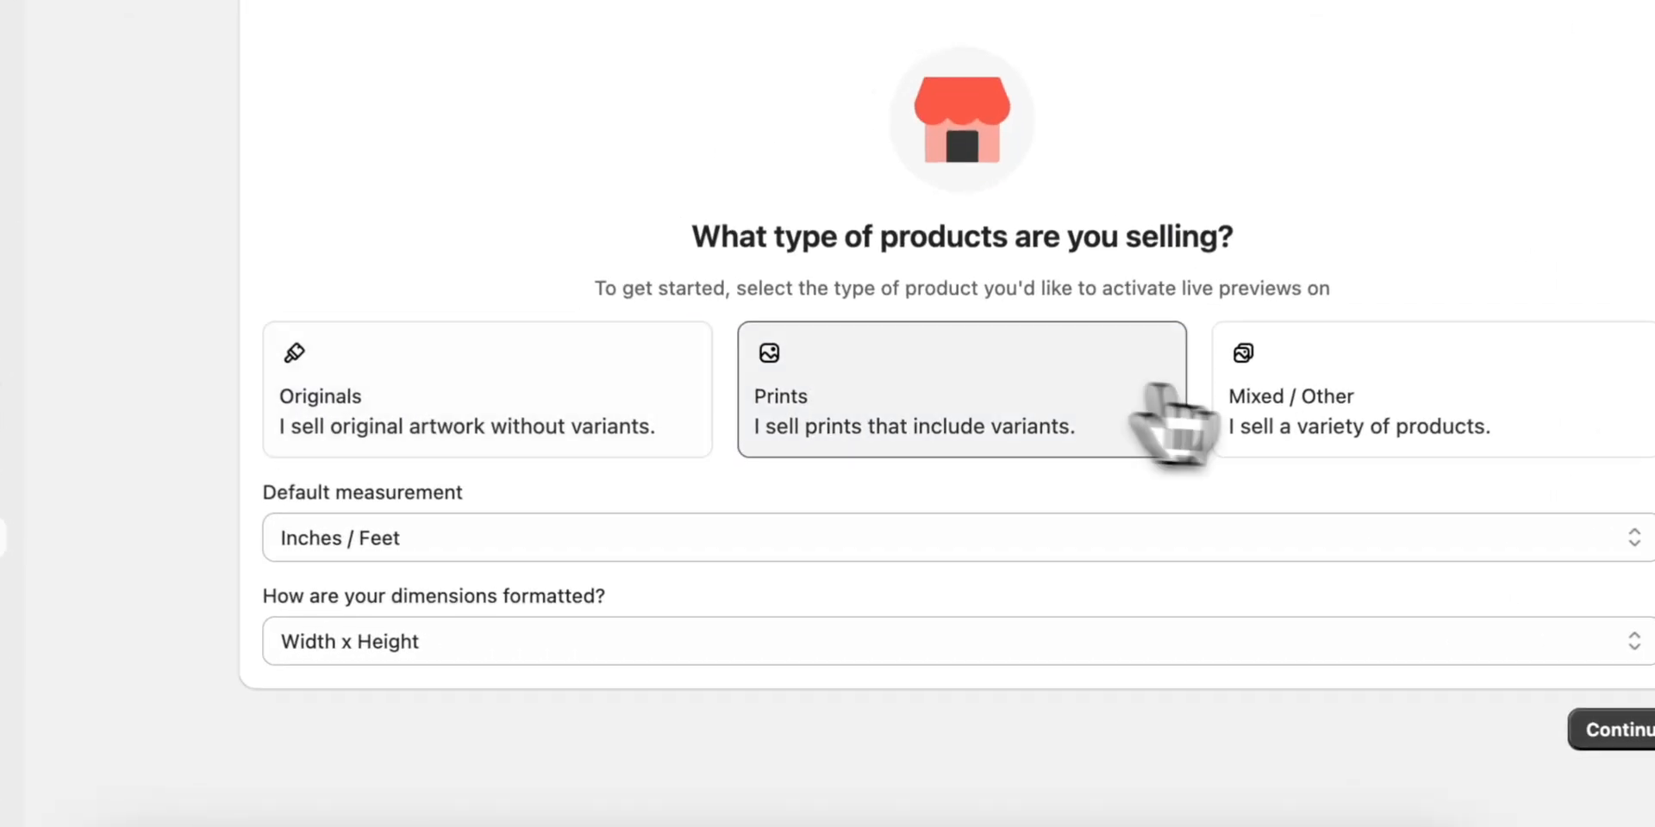
click(1228, 441)
click(878, 435)
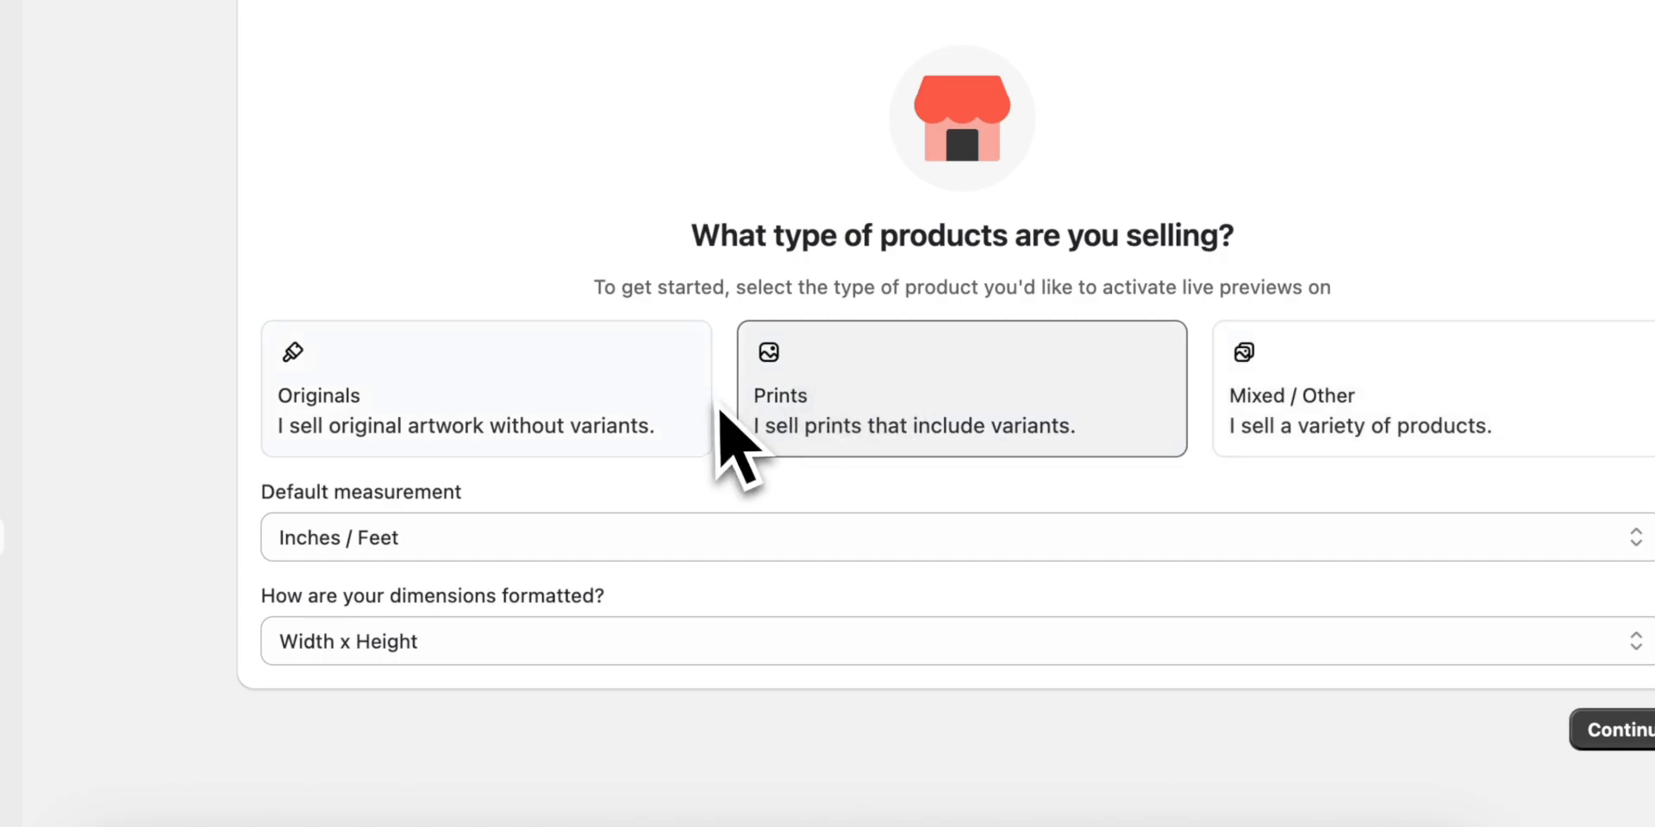
Step: Try Centimetres / Meters as the default measurement and return it to Inches / Feet
scroll(689, 483, down, 1)
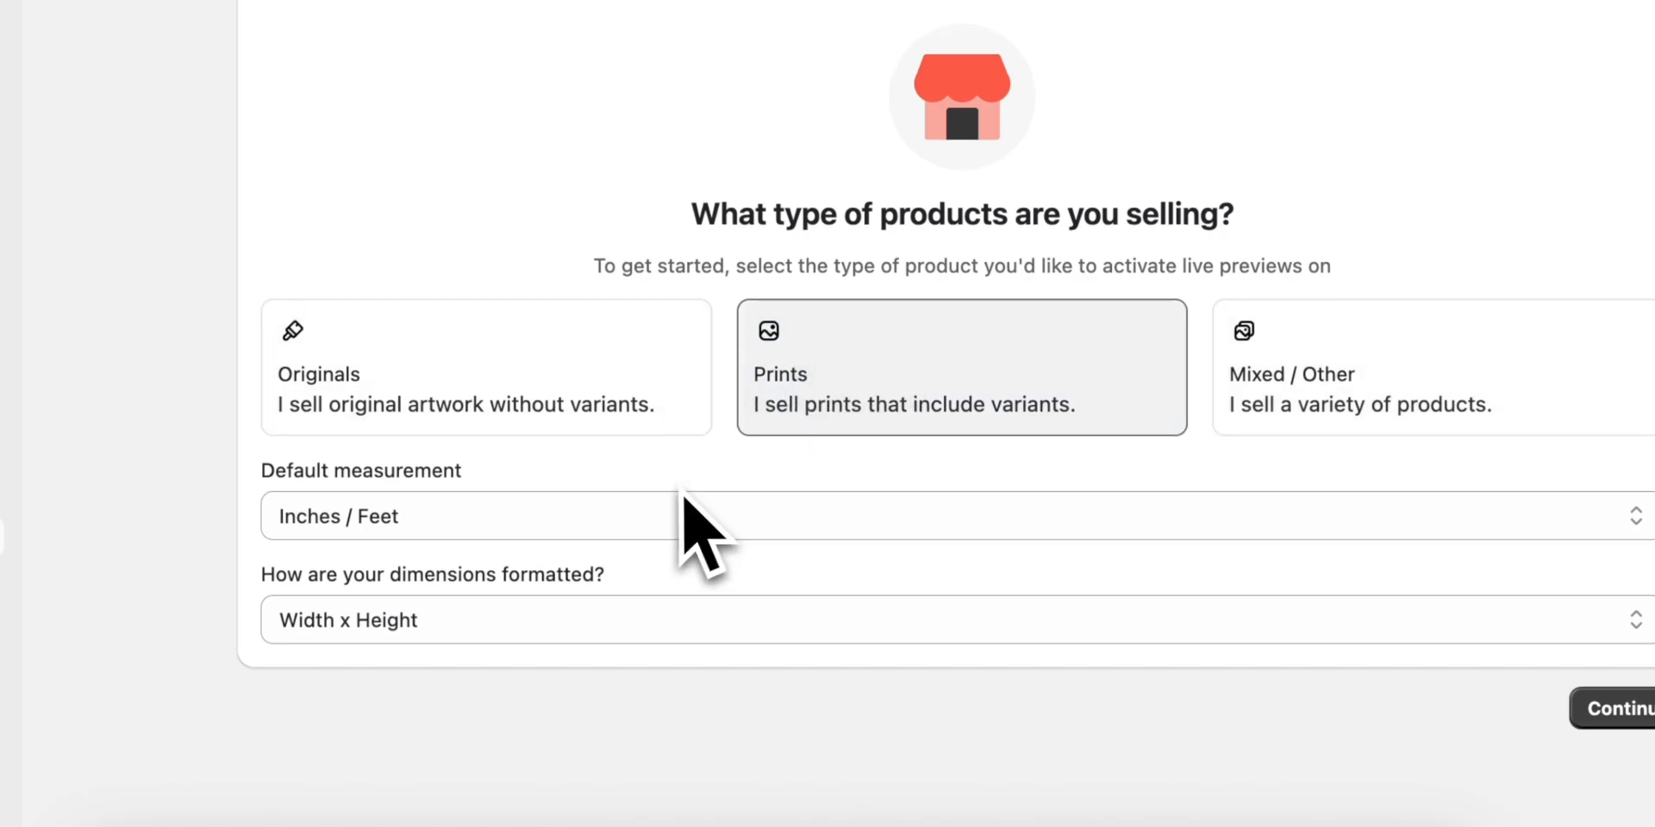
click(527, 517)
click(537, 556)
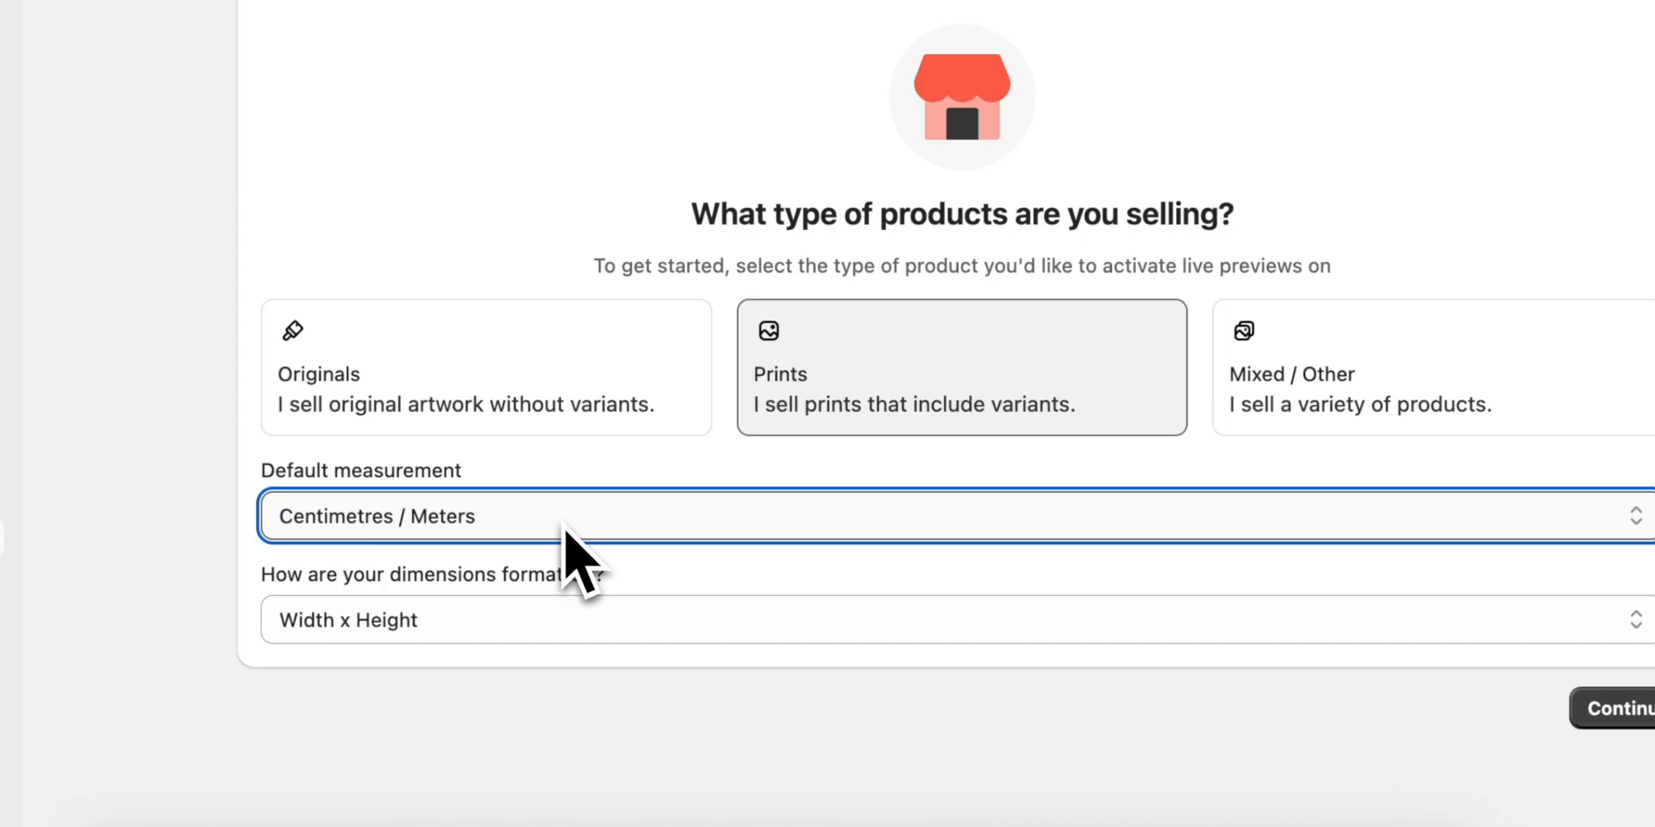
click(569, 523)
click(572, 510)
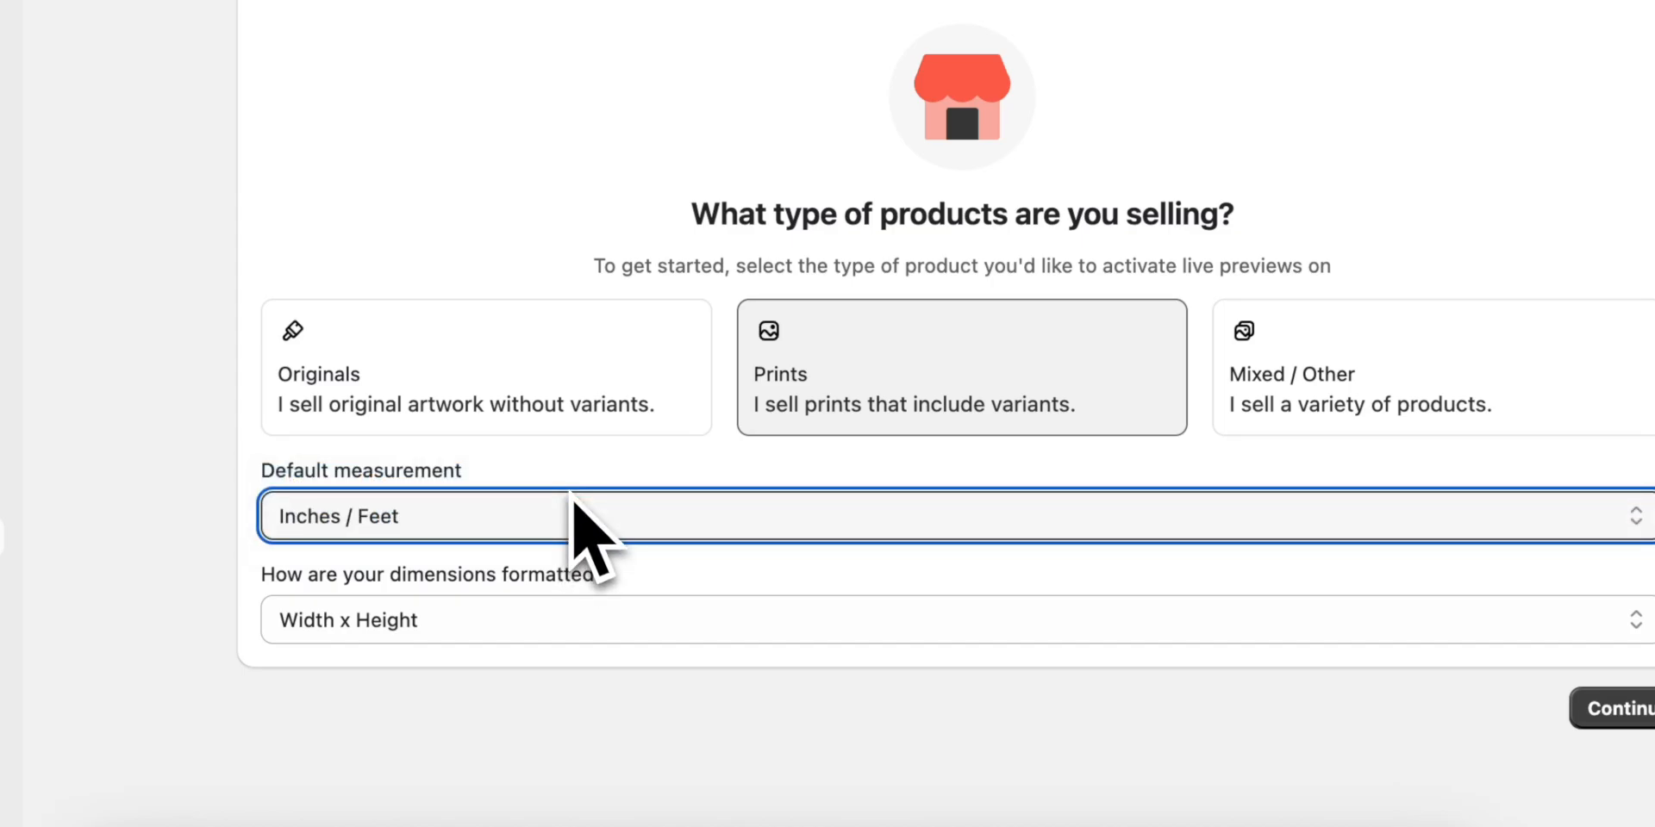
Step: Keep the dimension format as Width x Height and continue to the product images setup
click(608, 629)
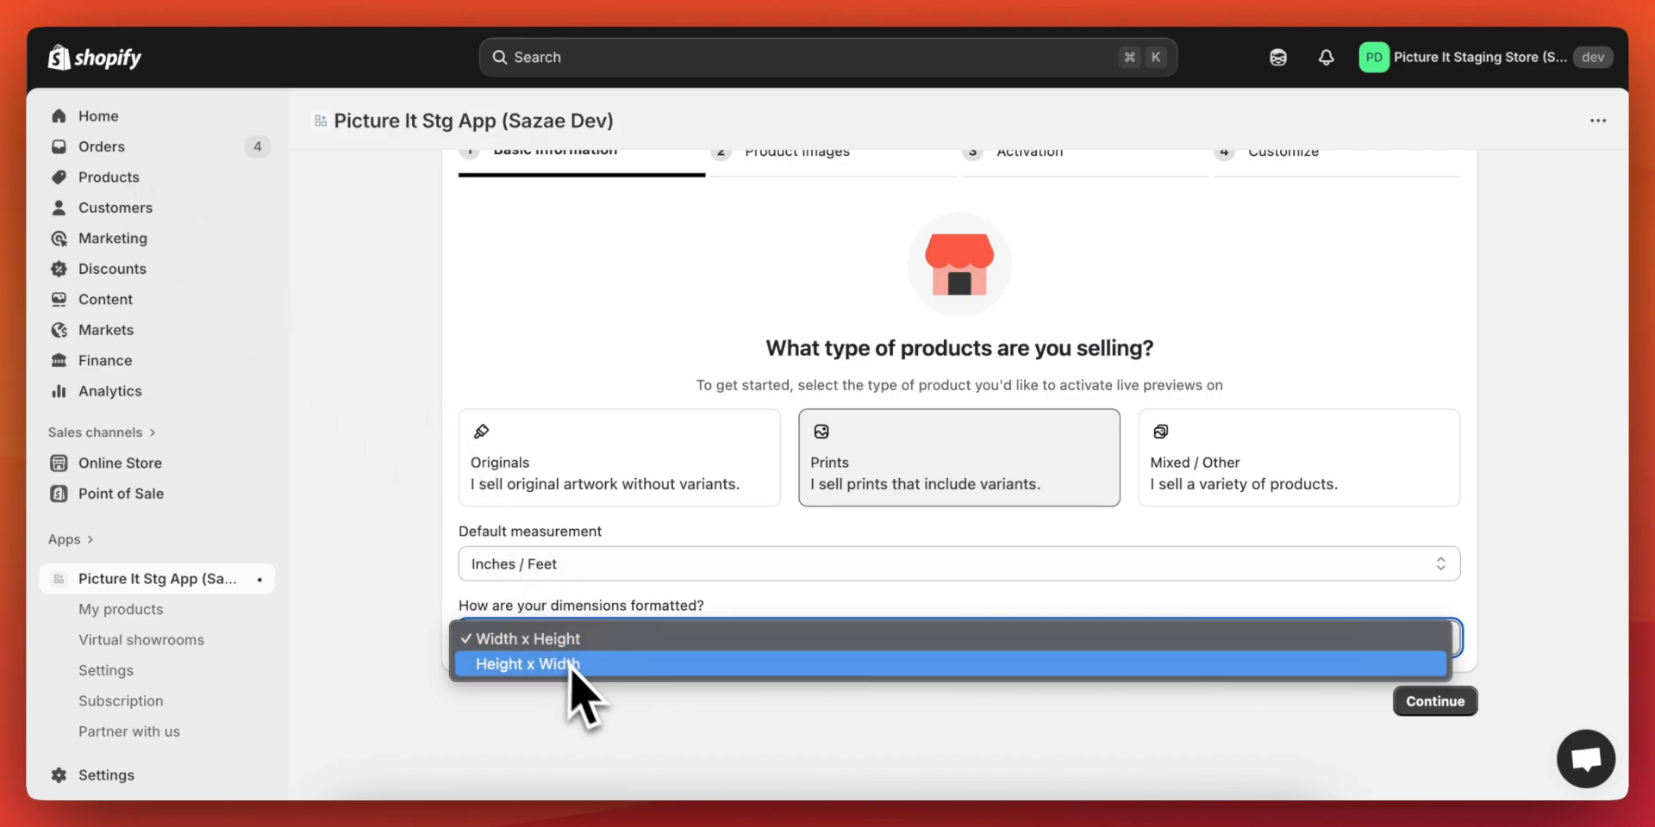
click(603, 685)
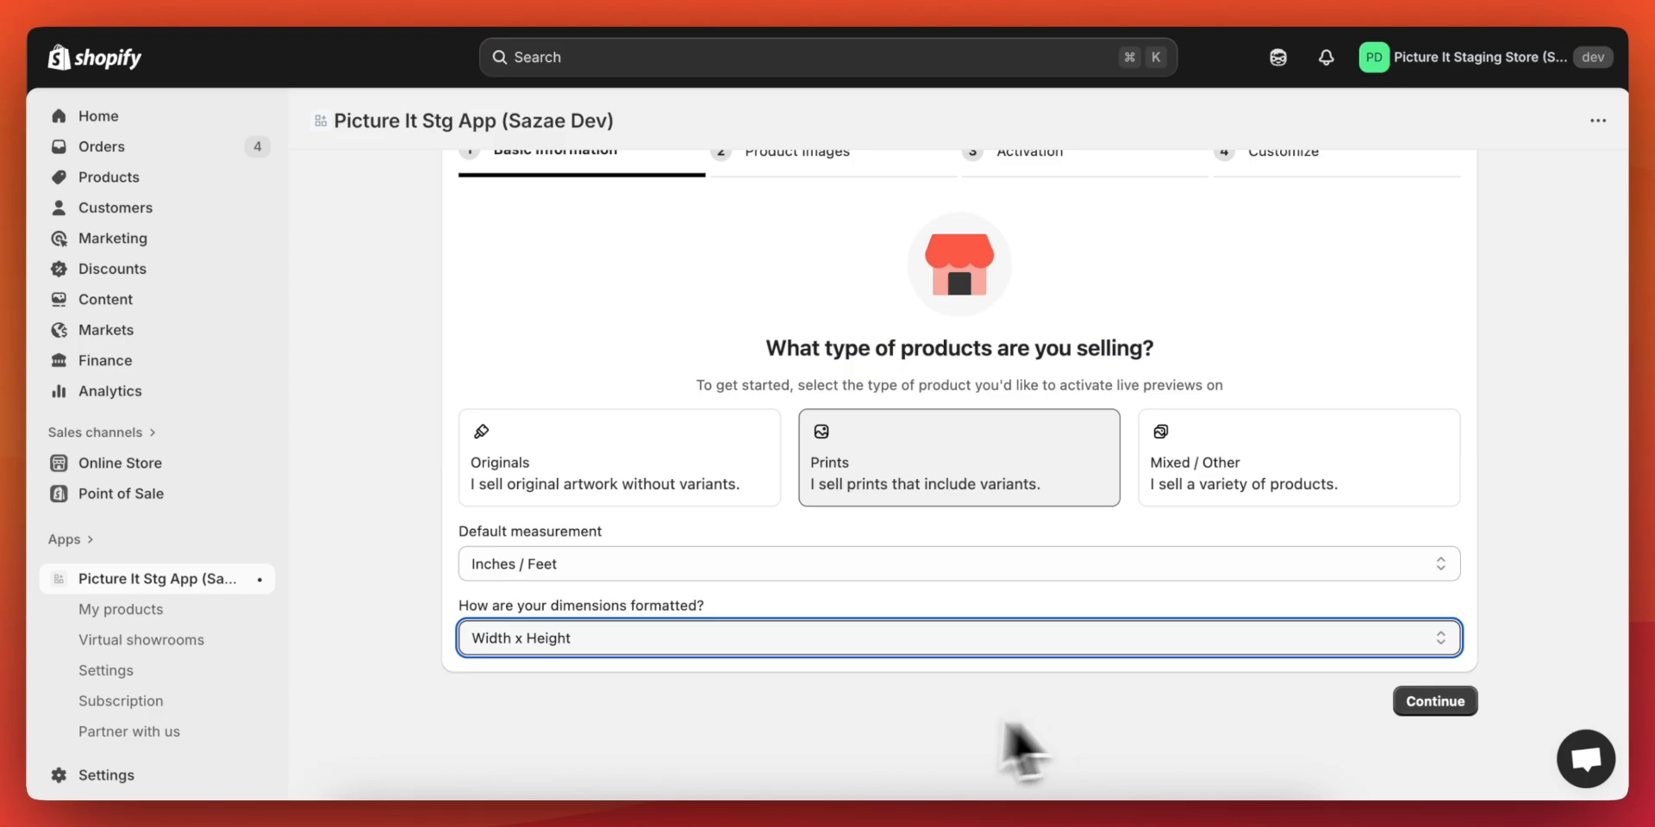
click(1401, 700)
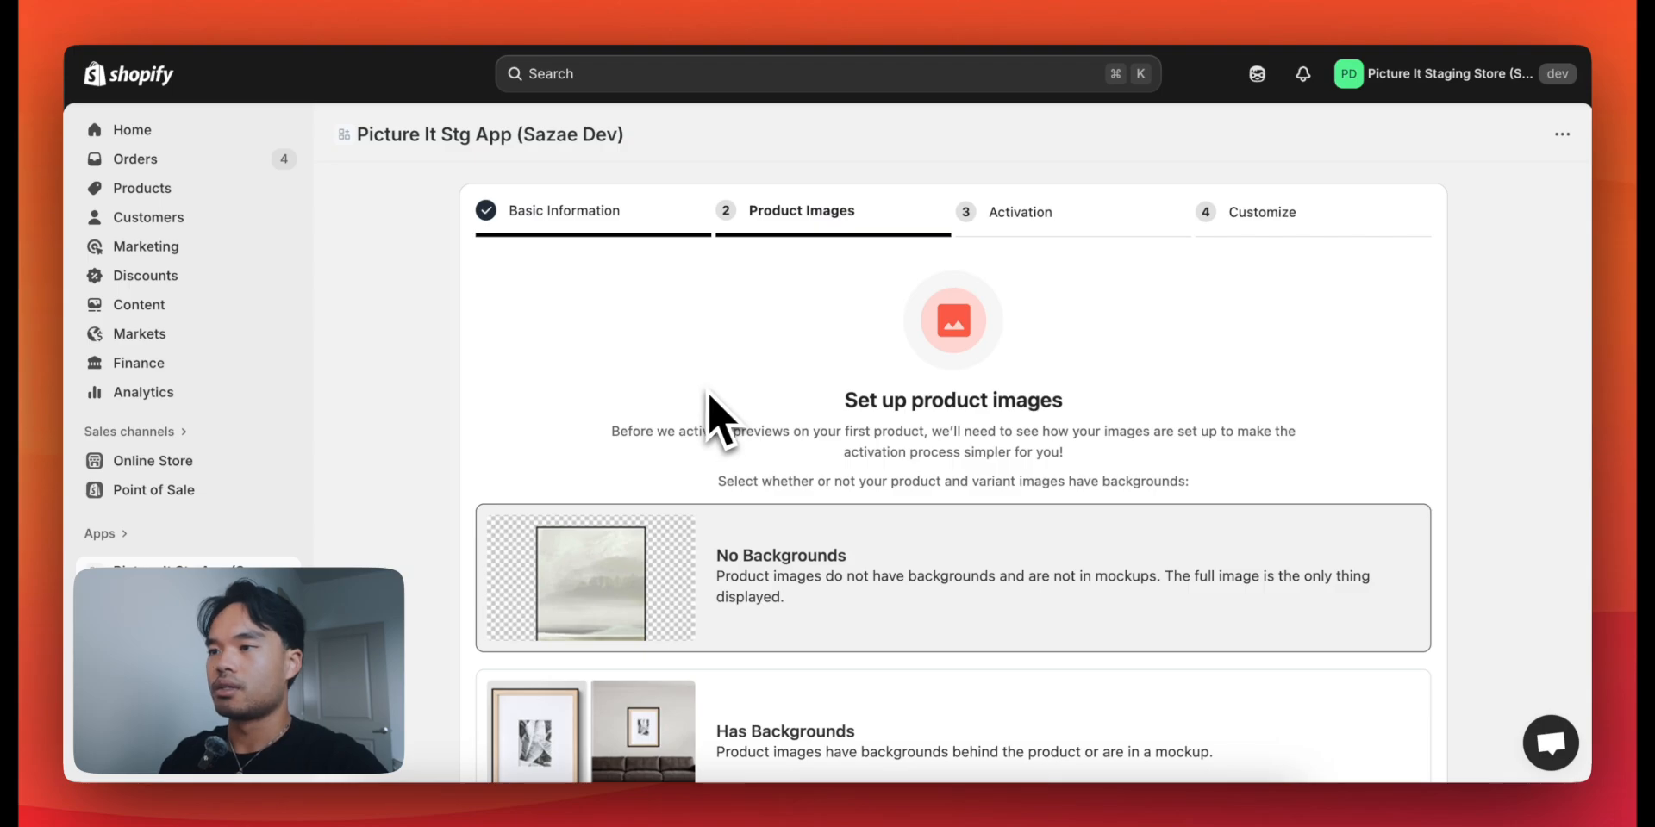
Step: Specify that the product images have backgrounds and continue to product activation
scroll(709, 401, down, 3)
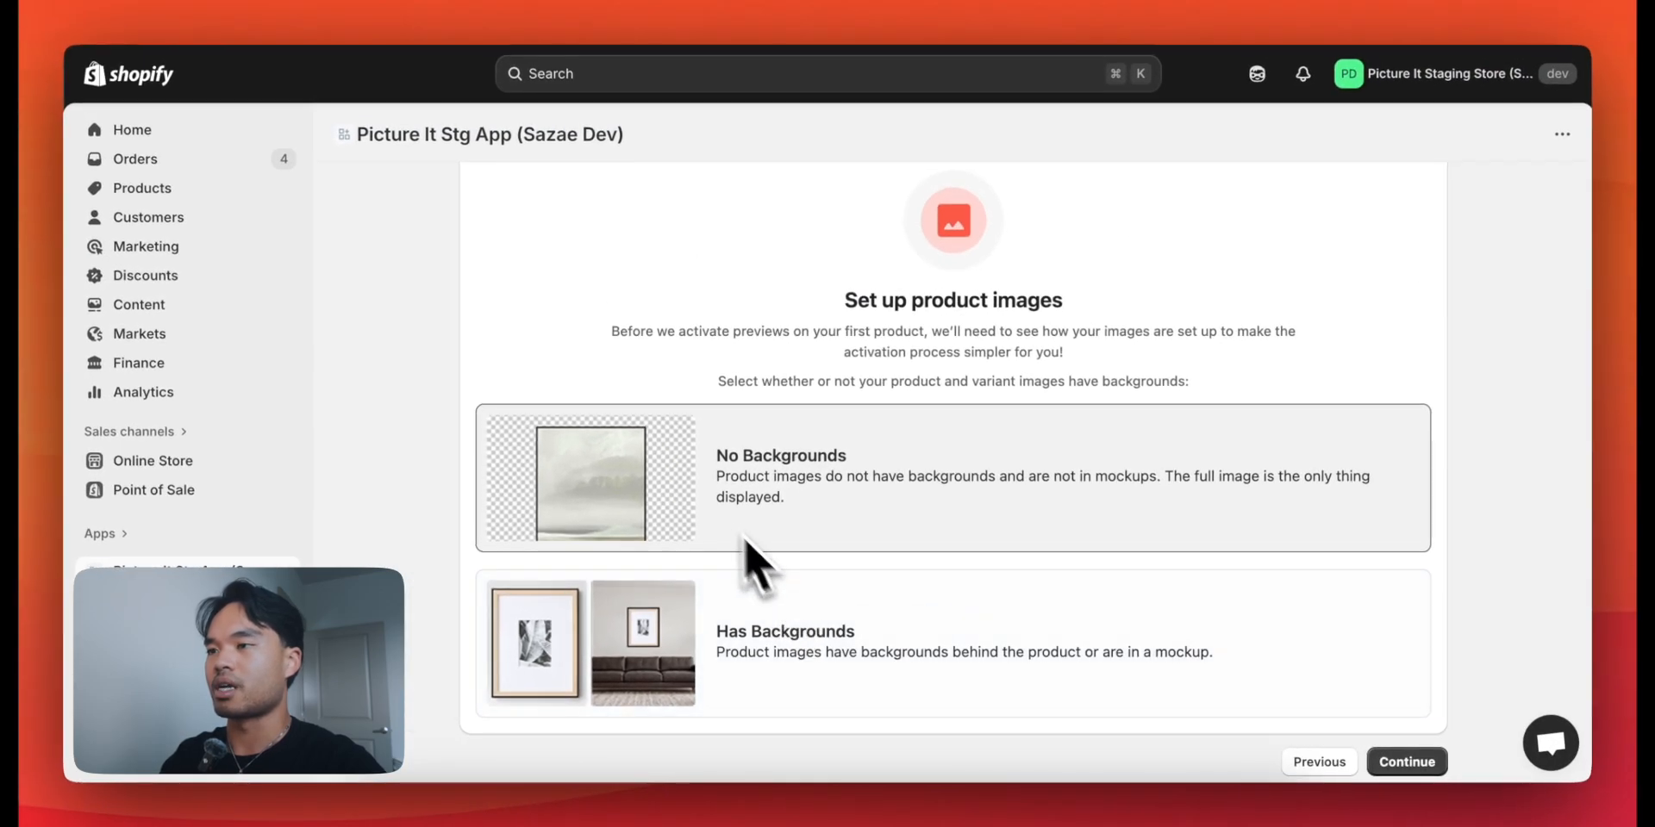
scroll(672, 495, down, 1)
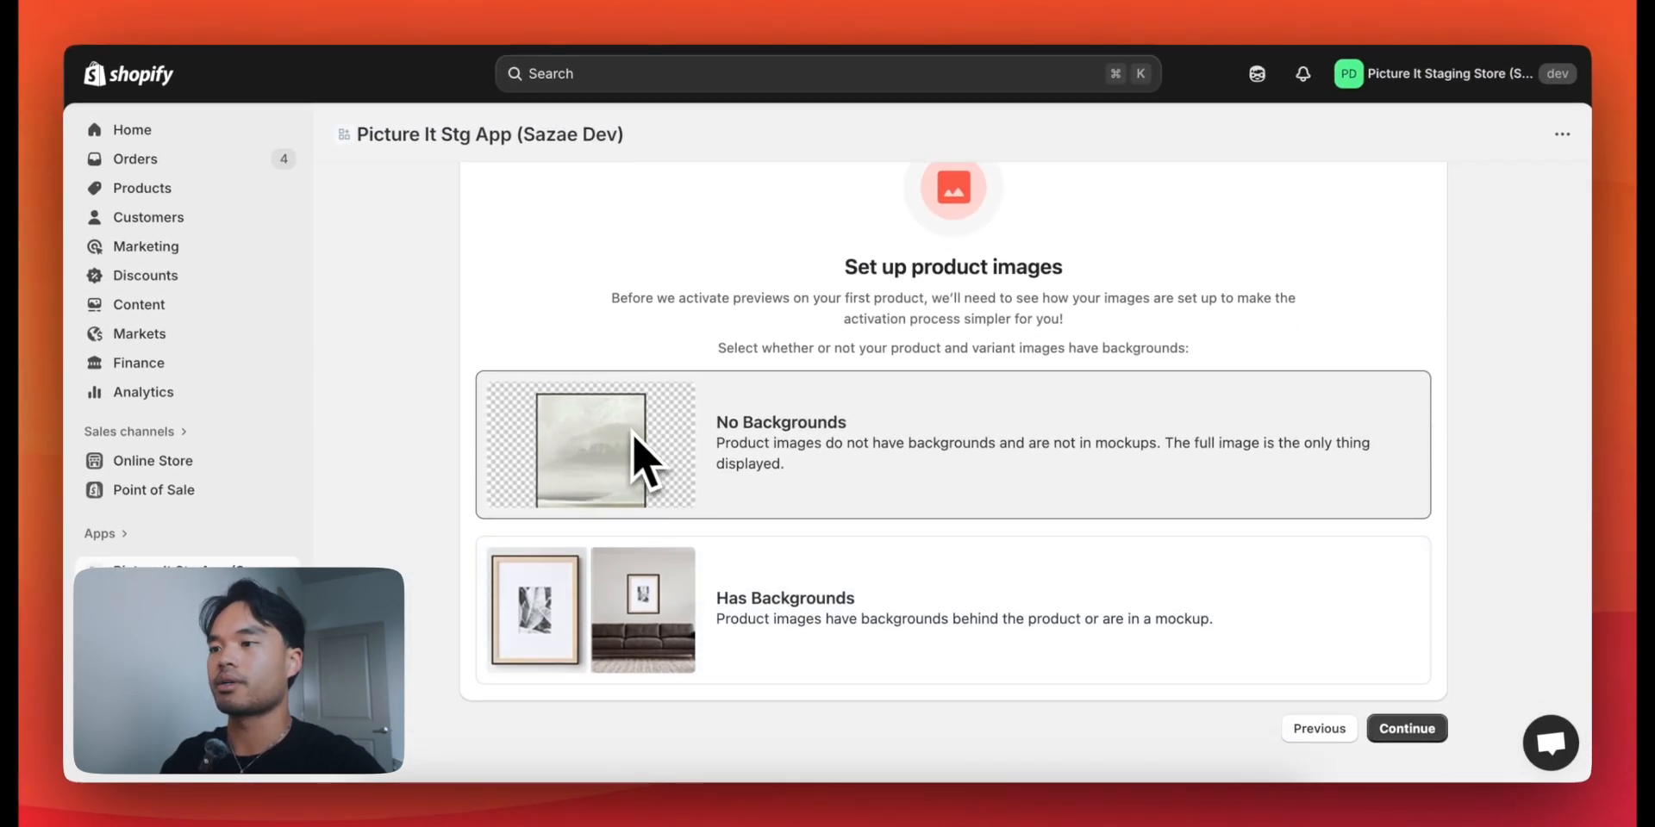
click(884, 624)
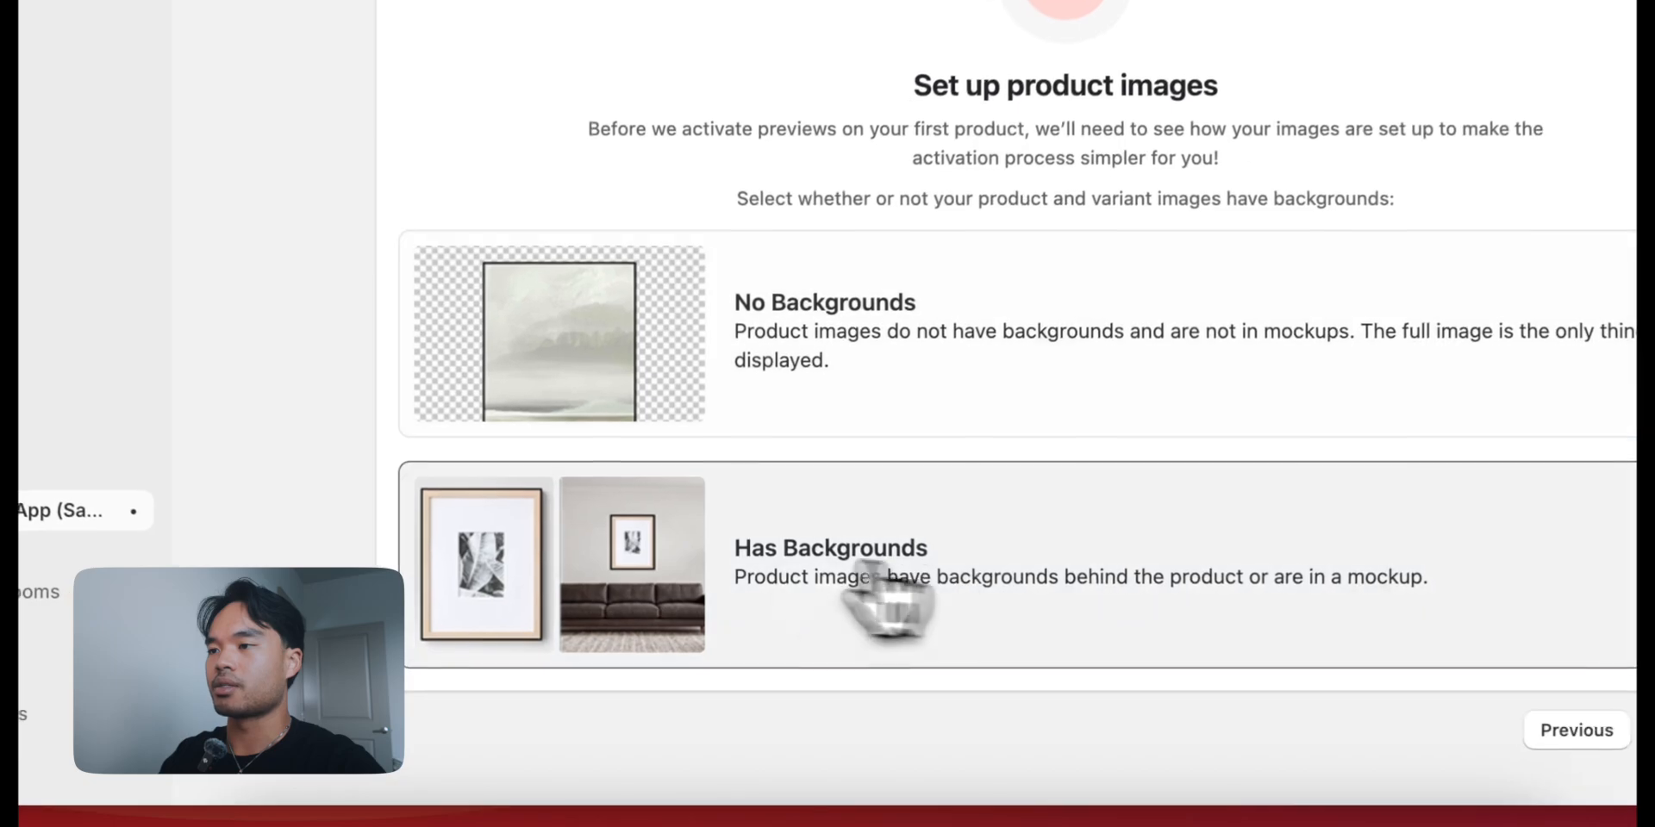
scroll(750, 625, down, 1)
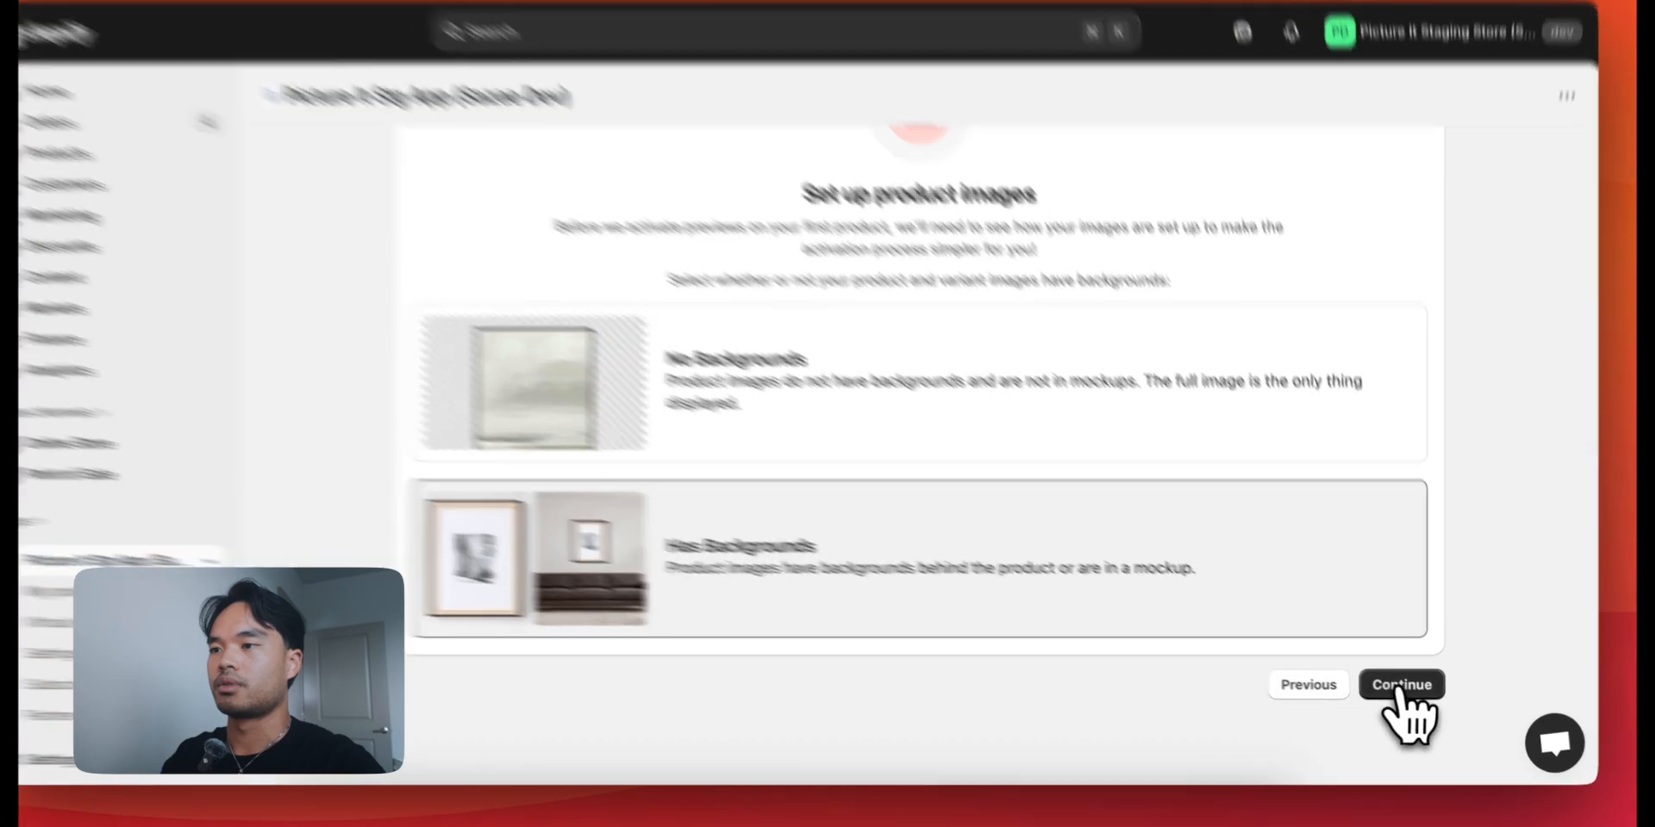
click(1405, 688)
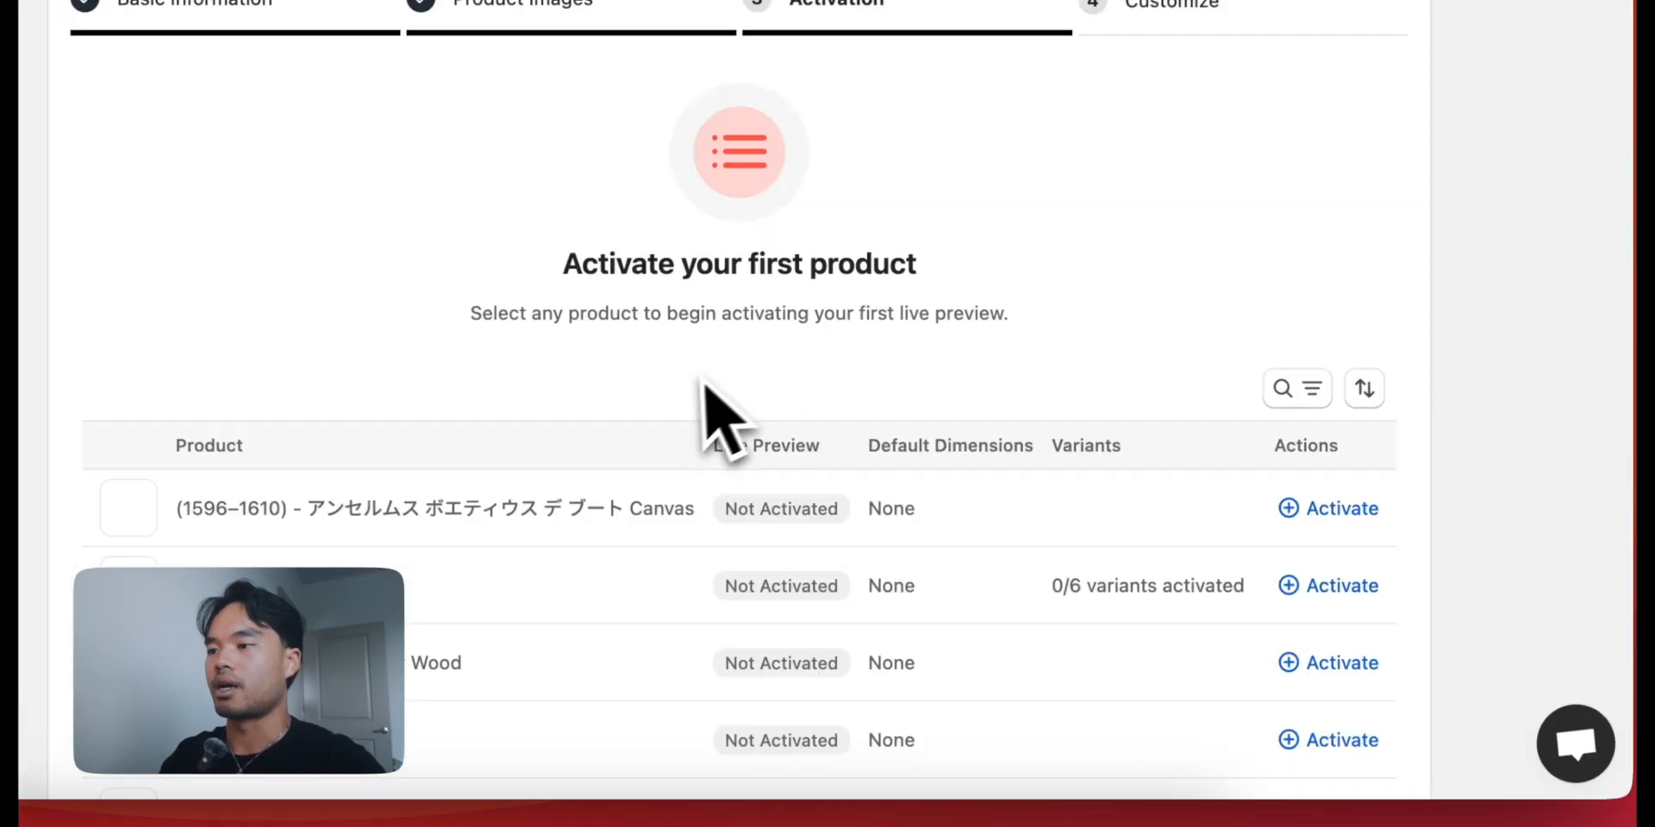
Step: Start activating the Amidst - Uprise Art product and use its 1st image for the preview
scroll(915, 509, down, 5)
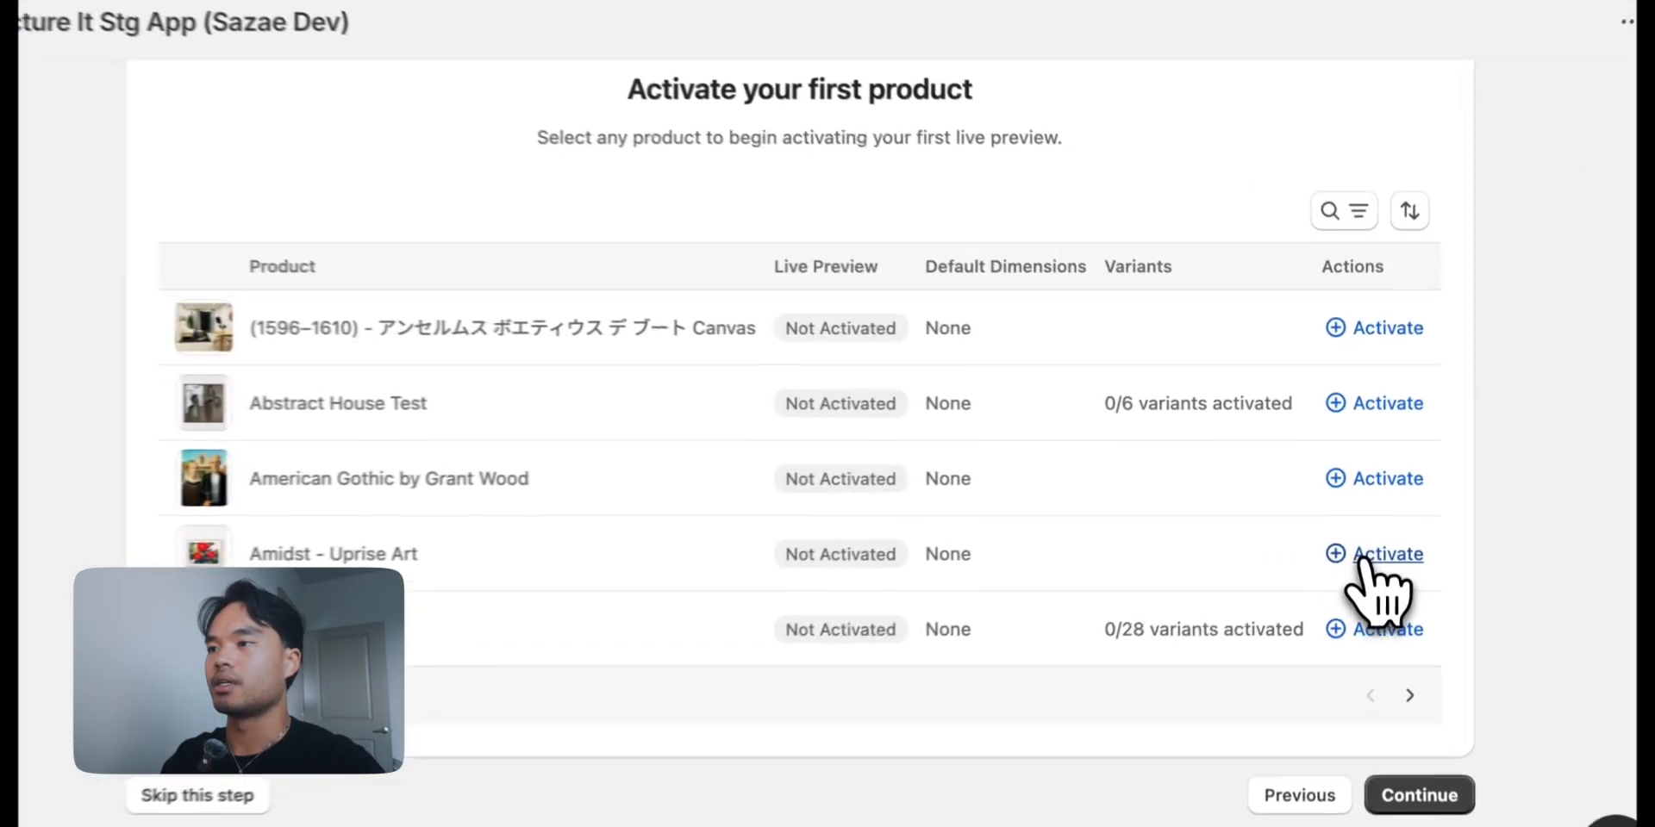
click(1556, 547)
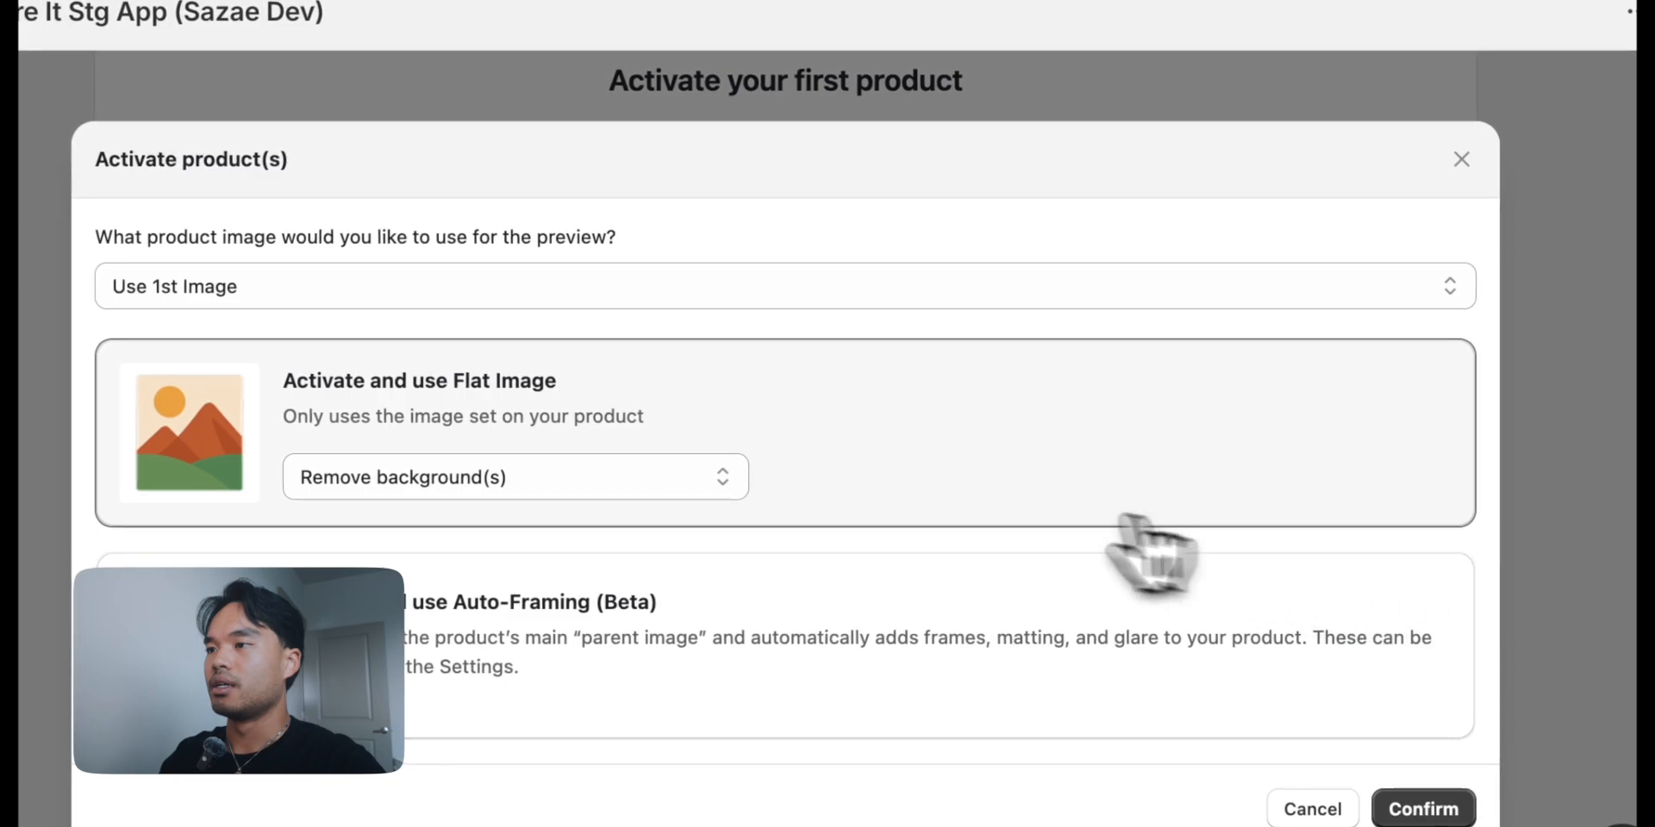
drag(347, 213, 641, 214)
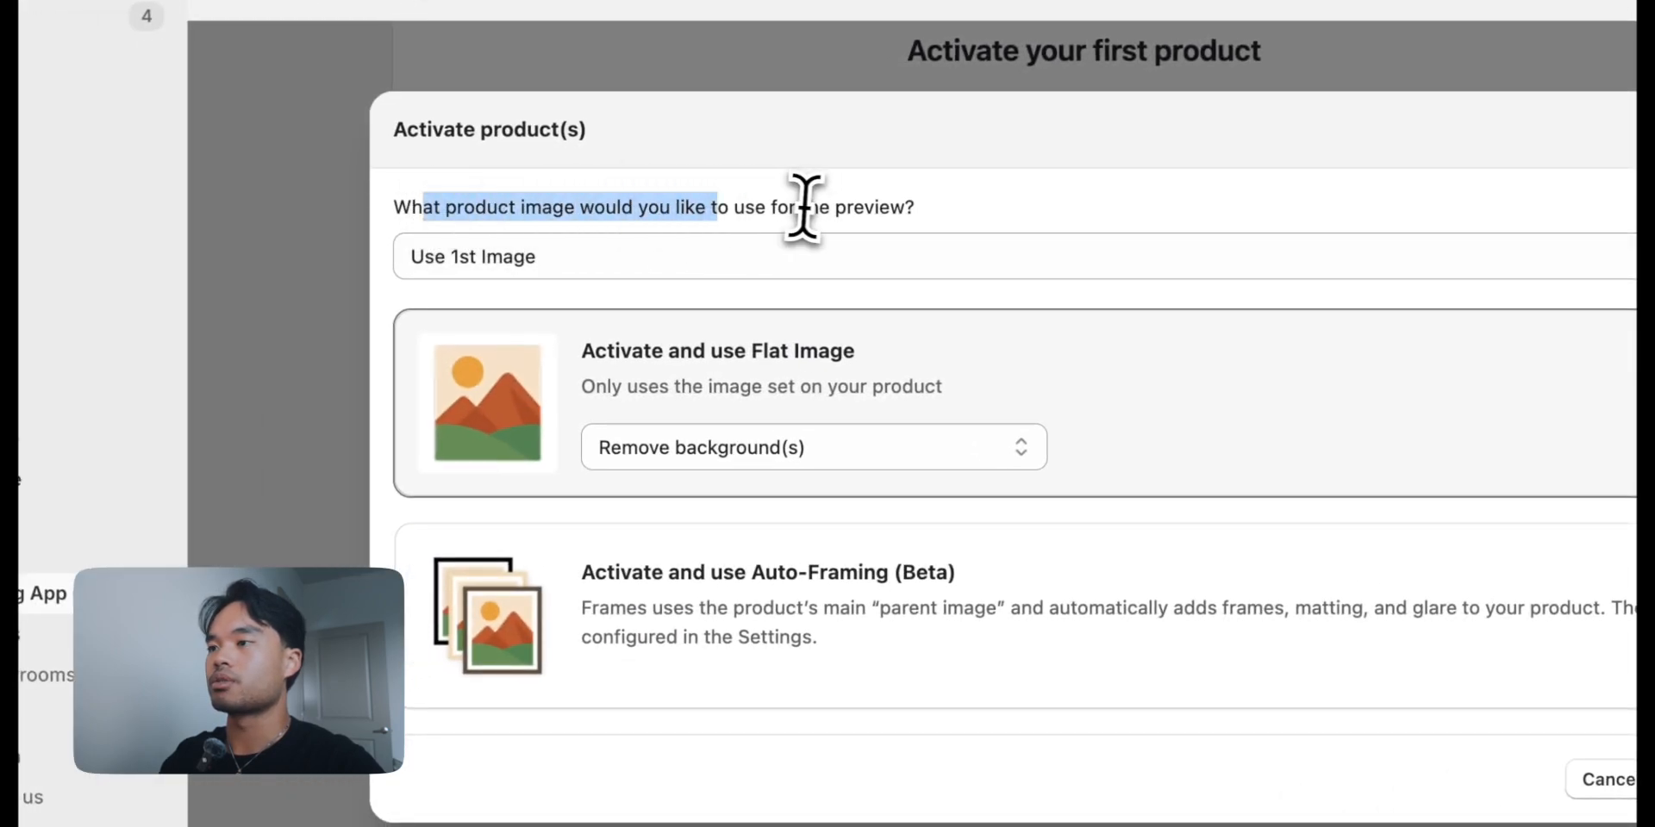
click(905, 211)
click(522, 262)
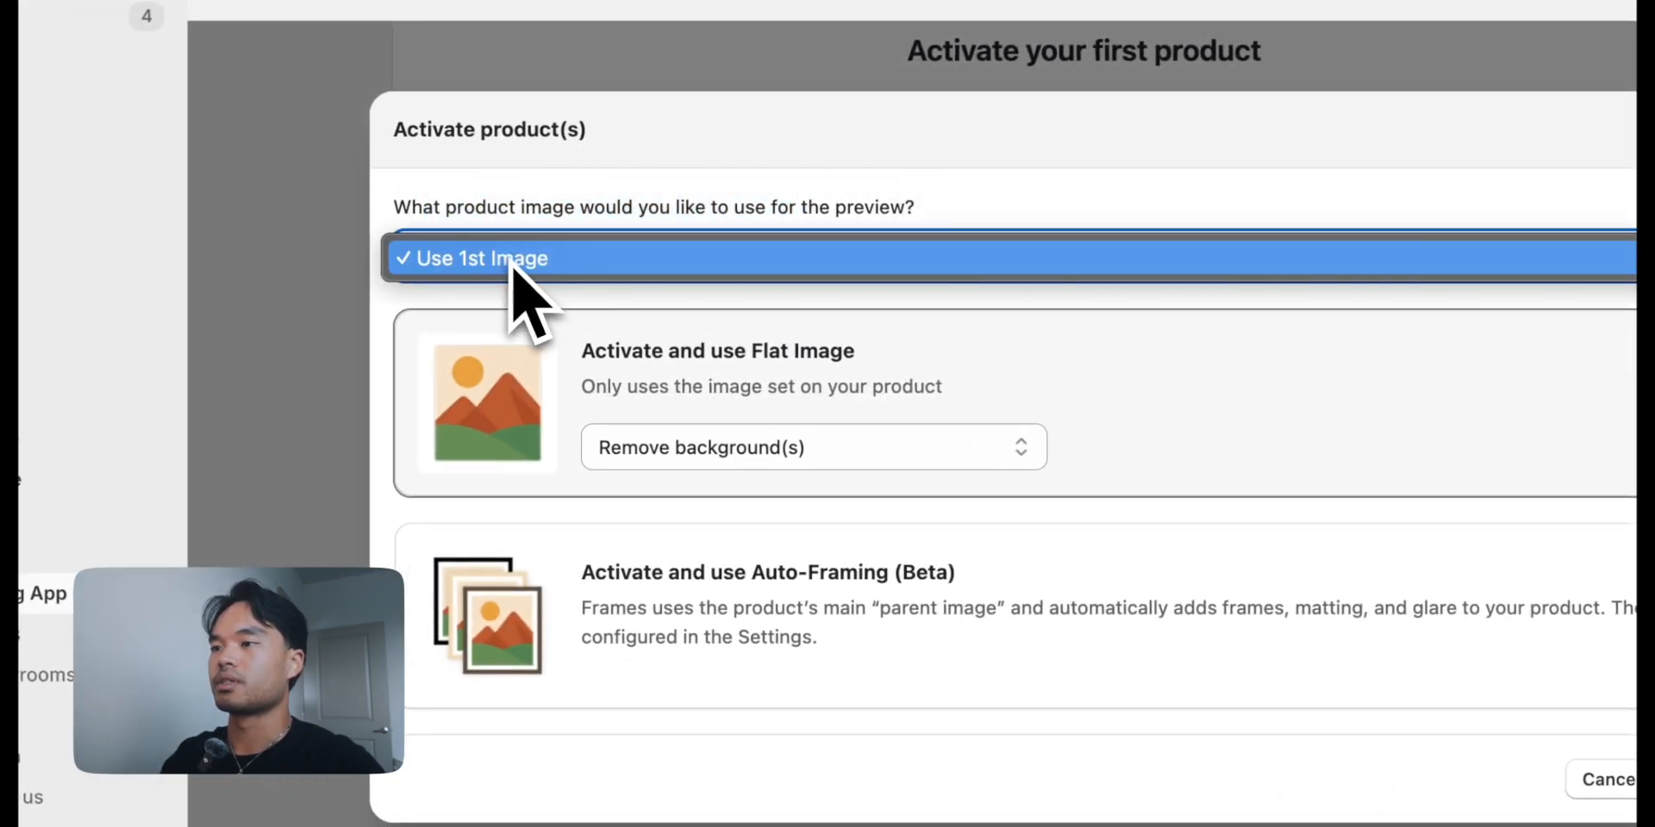
click(515, 263)
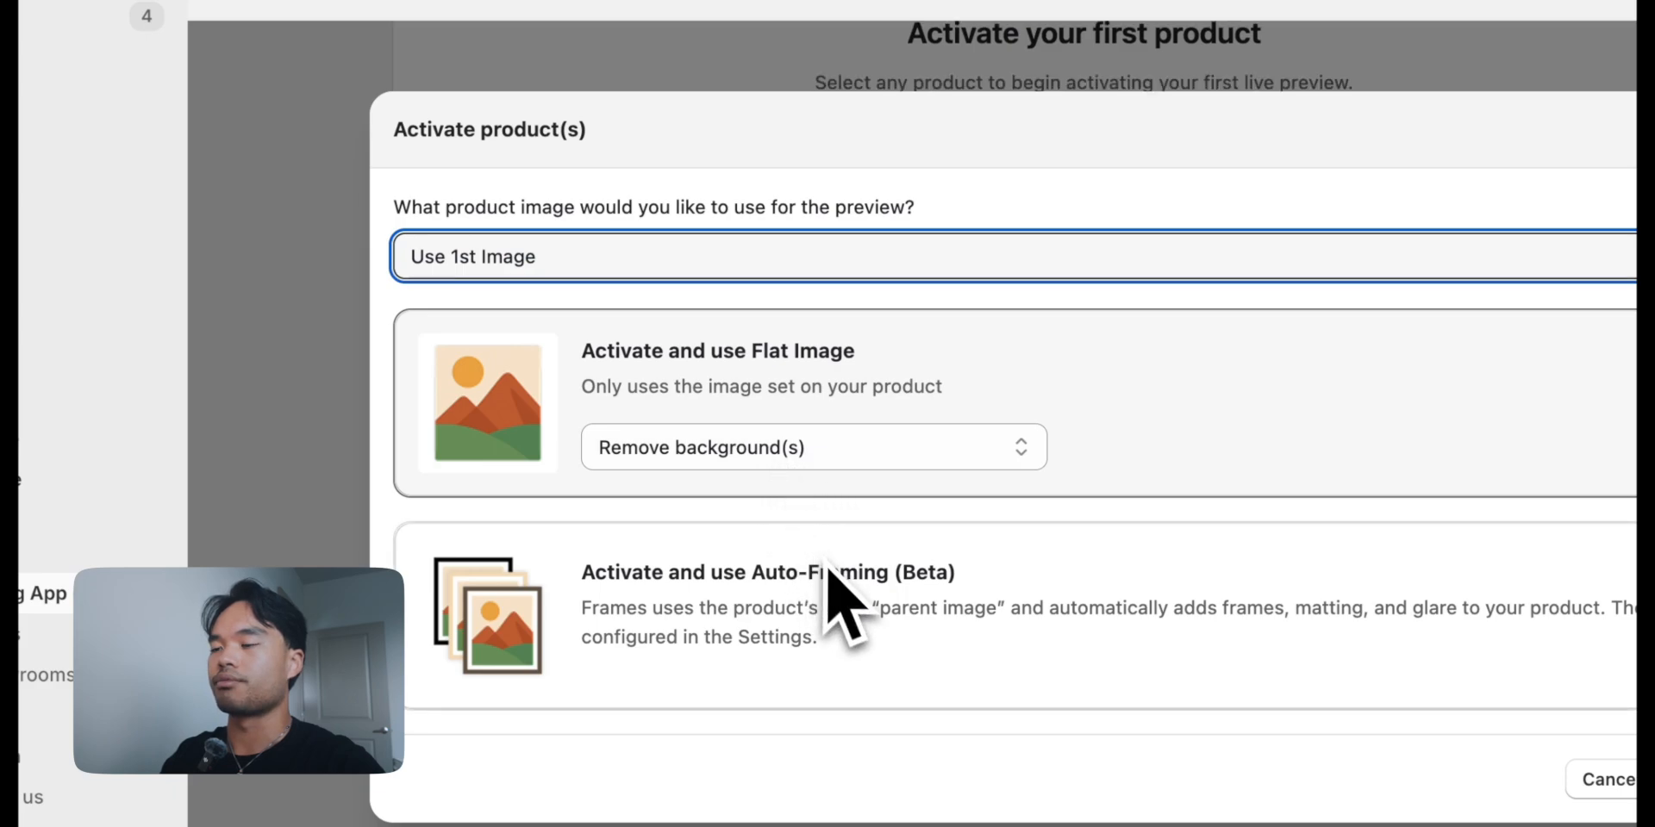
Step: Choose Auto-Framing (Beta) with background removal for the product and confirm the activation
click(888, 614)
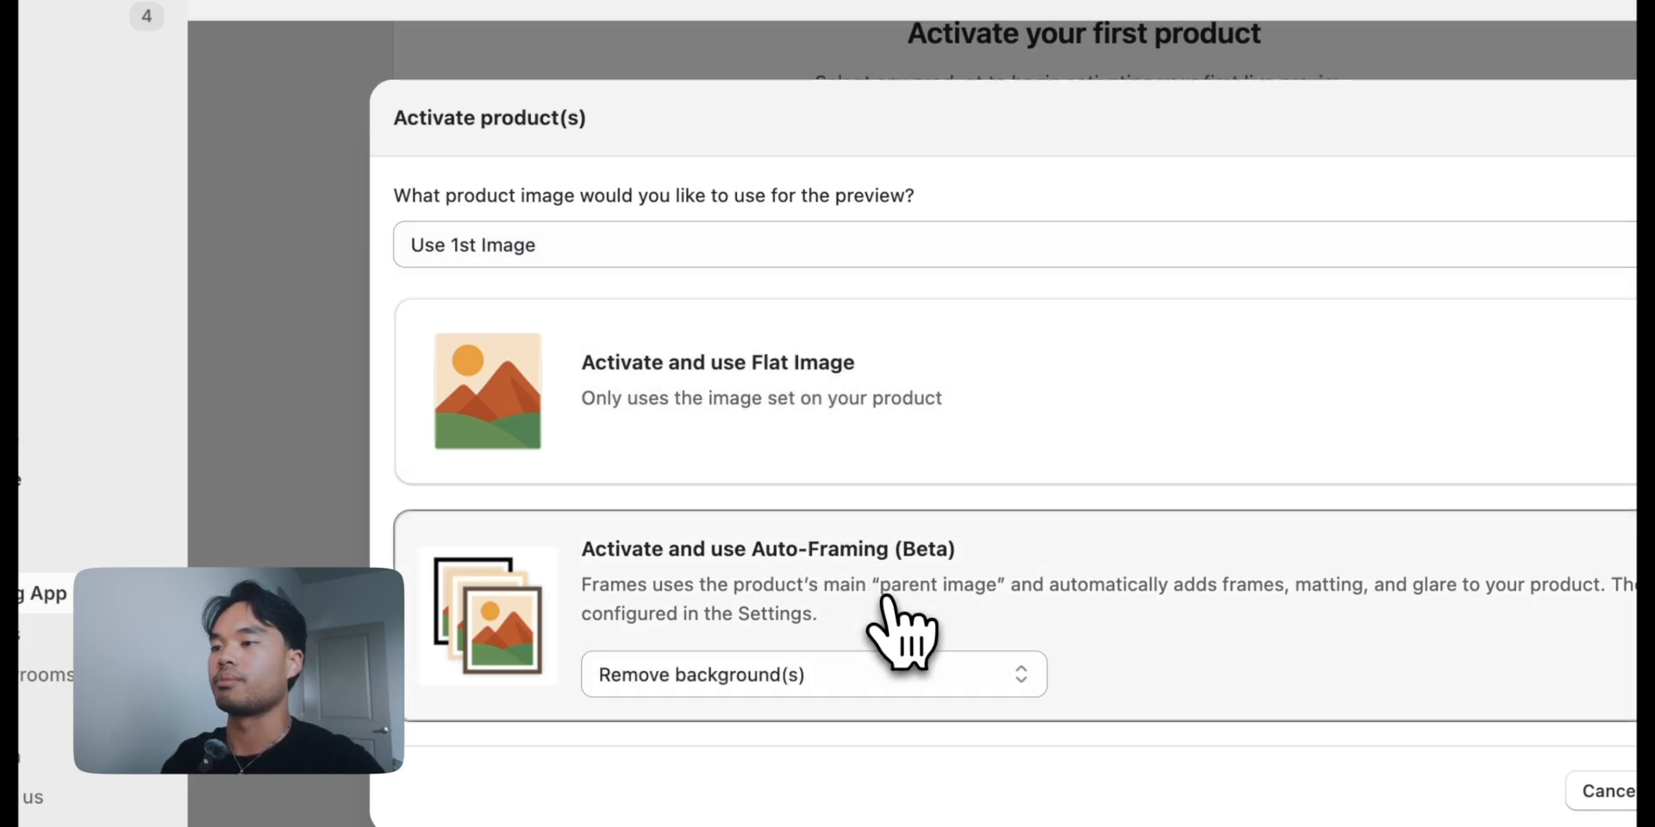
click(873, 683)
click(894, 678)
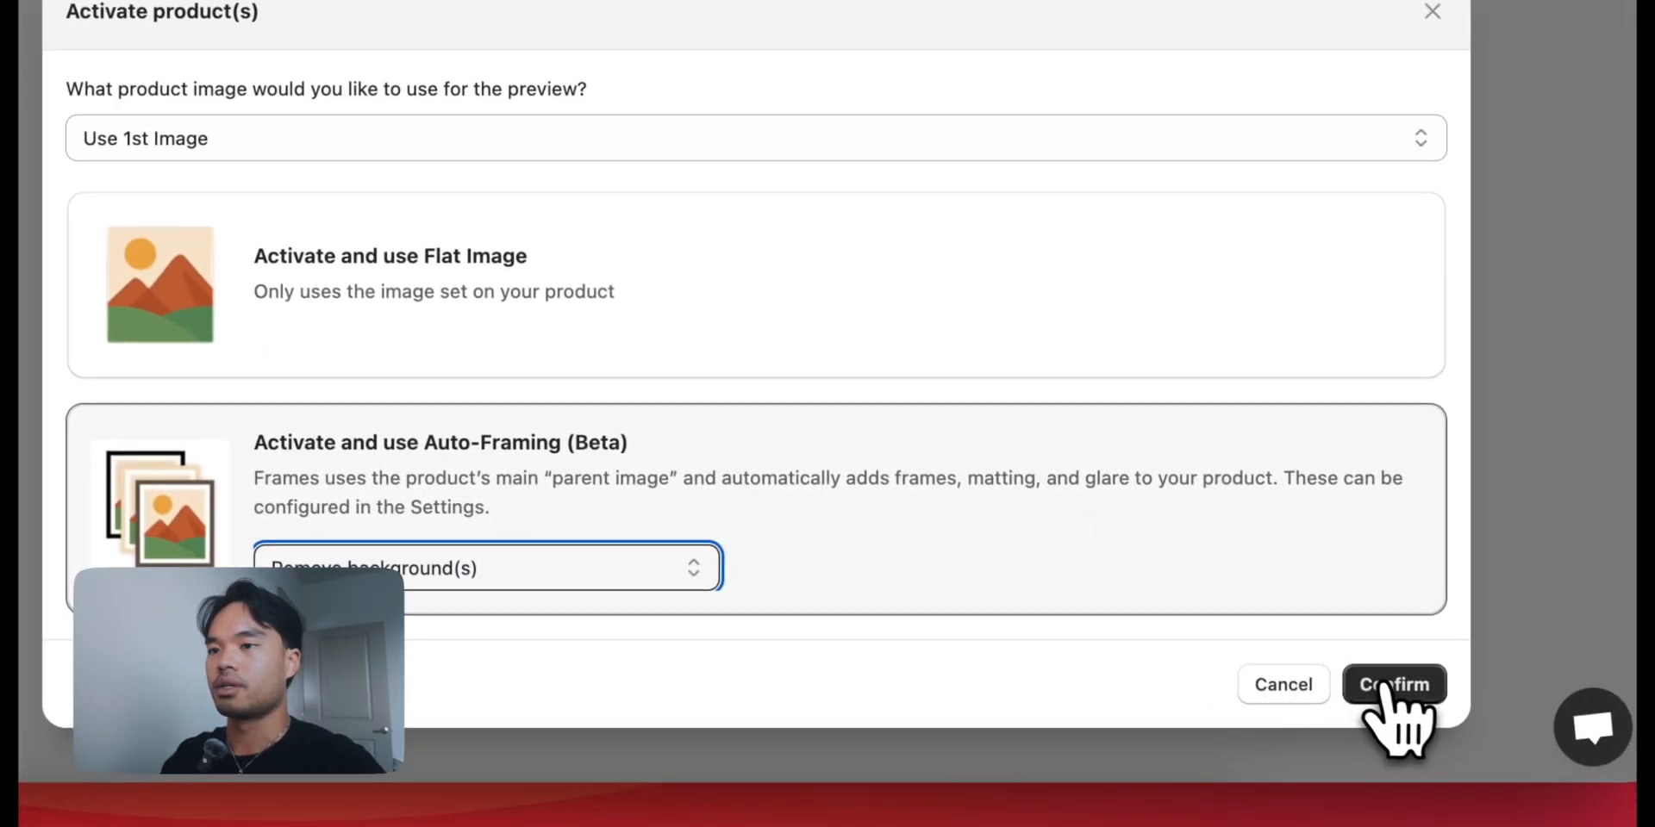
click(1541, 732)
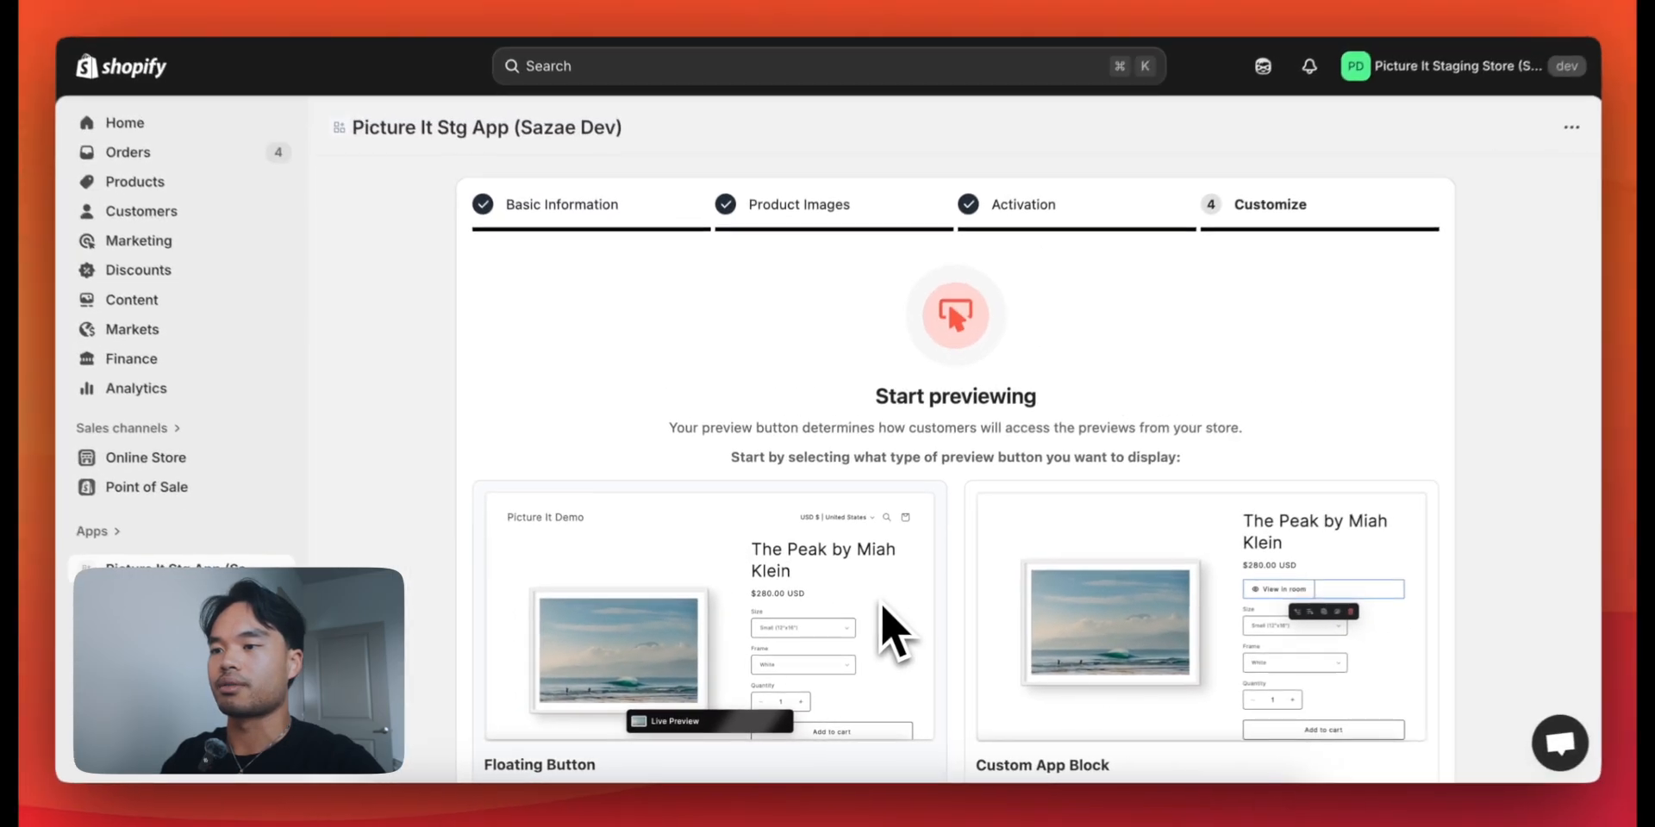
Step: Choose Custom App Block as the preview button type and open the Live Preview Button block's settings in the store editor
scroll(897, 569, down, 1)
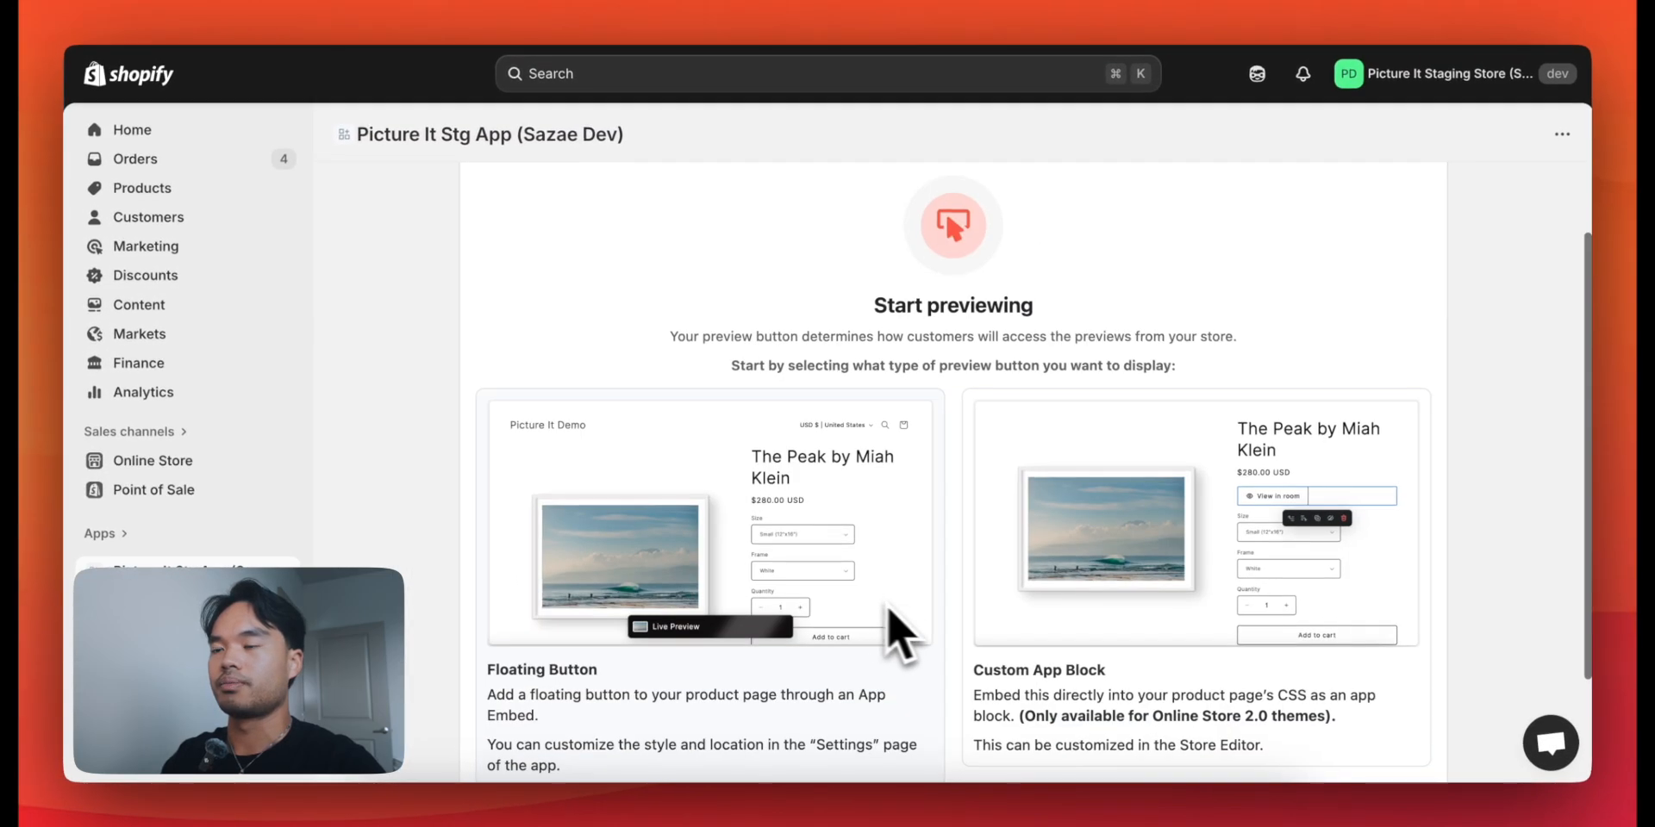
scroll(1035, 608, down, 2)
scroll(965, 647, down, 1)
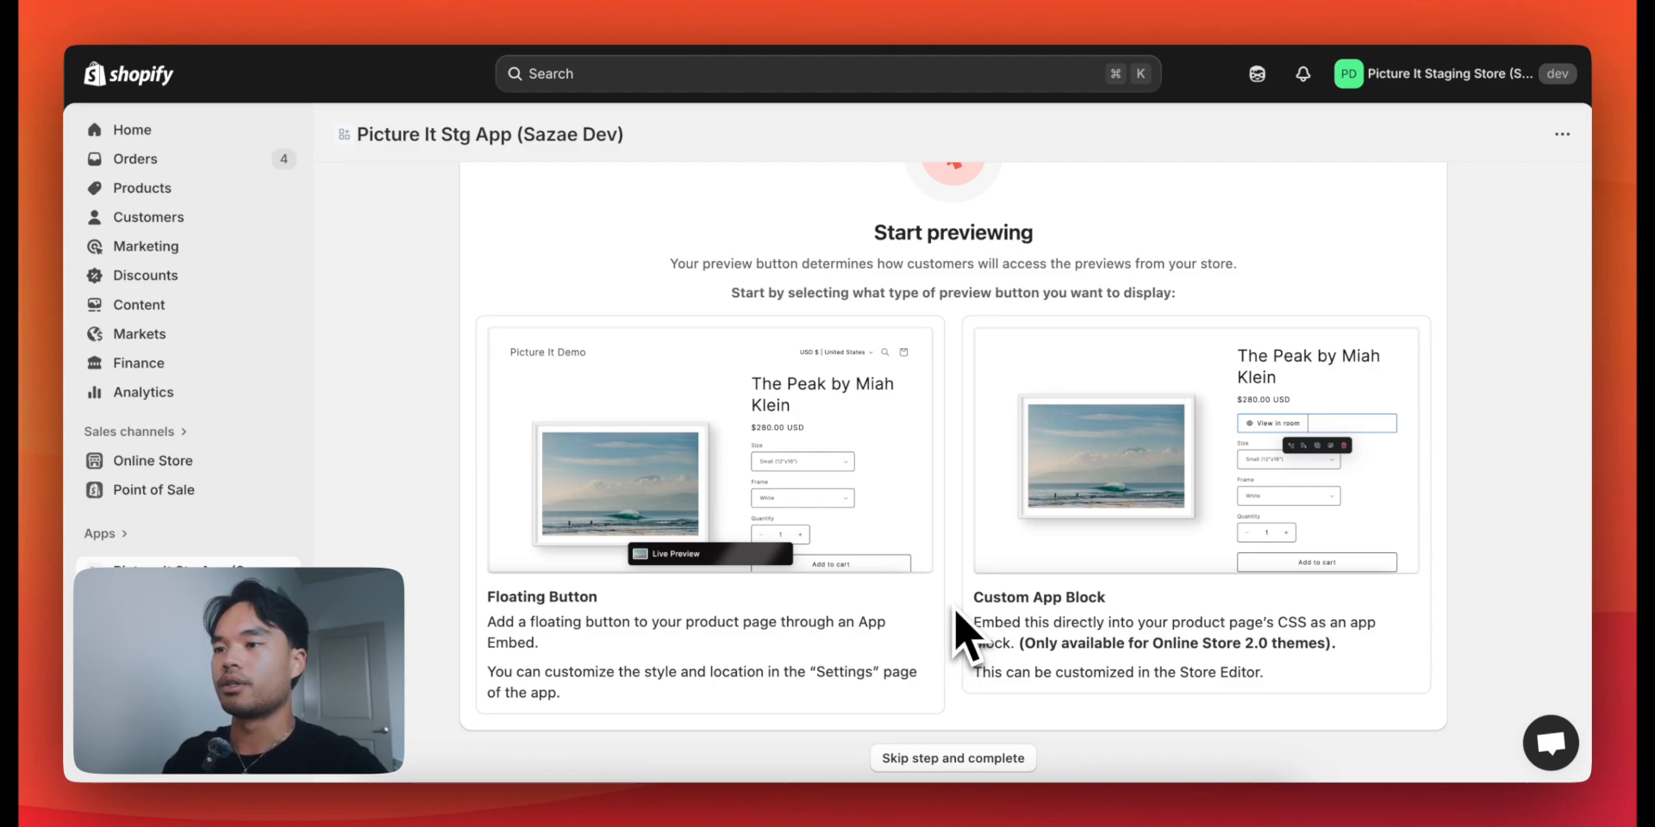
scroll(966, 638, down, 1)
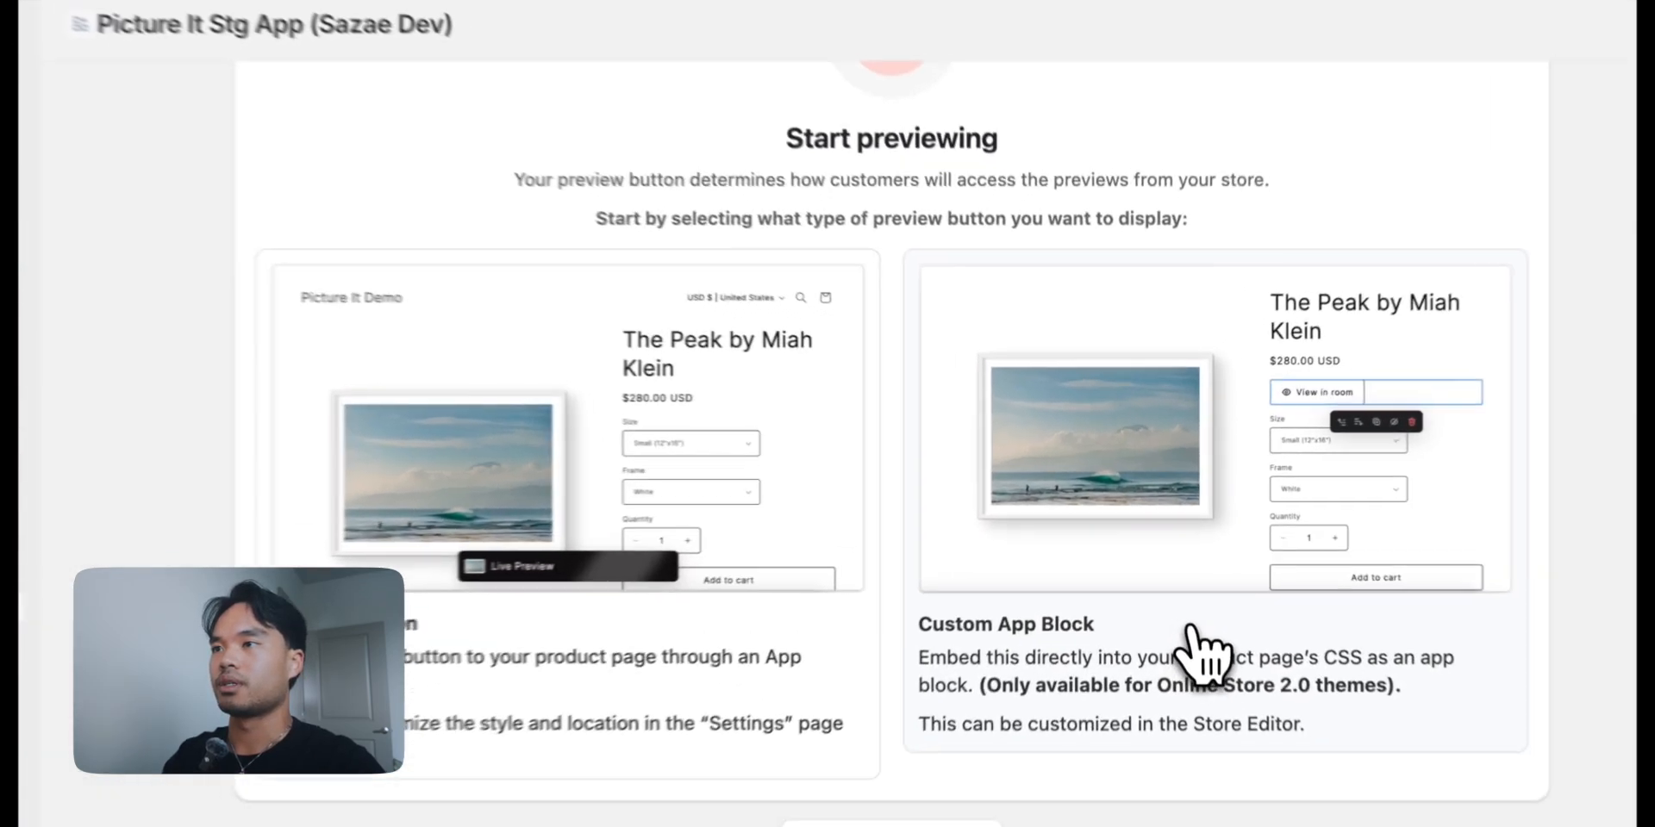
click(1179, 589)
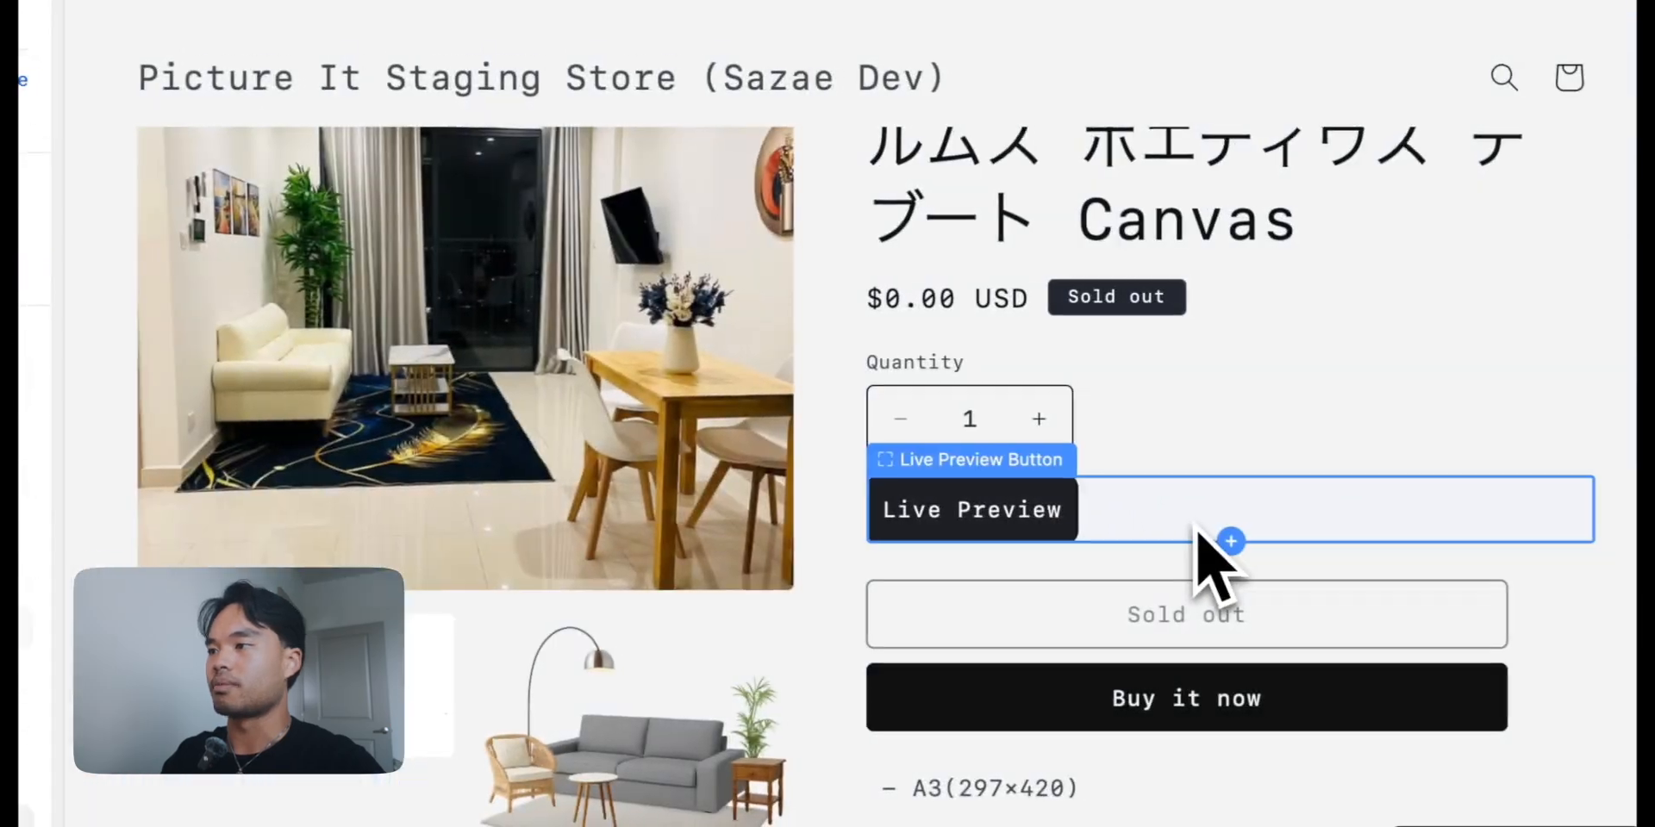
click(1336, 521)
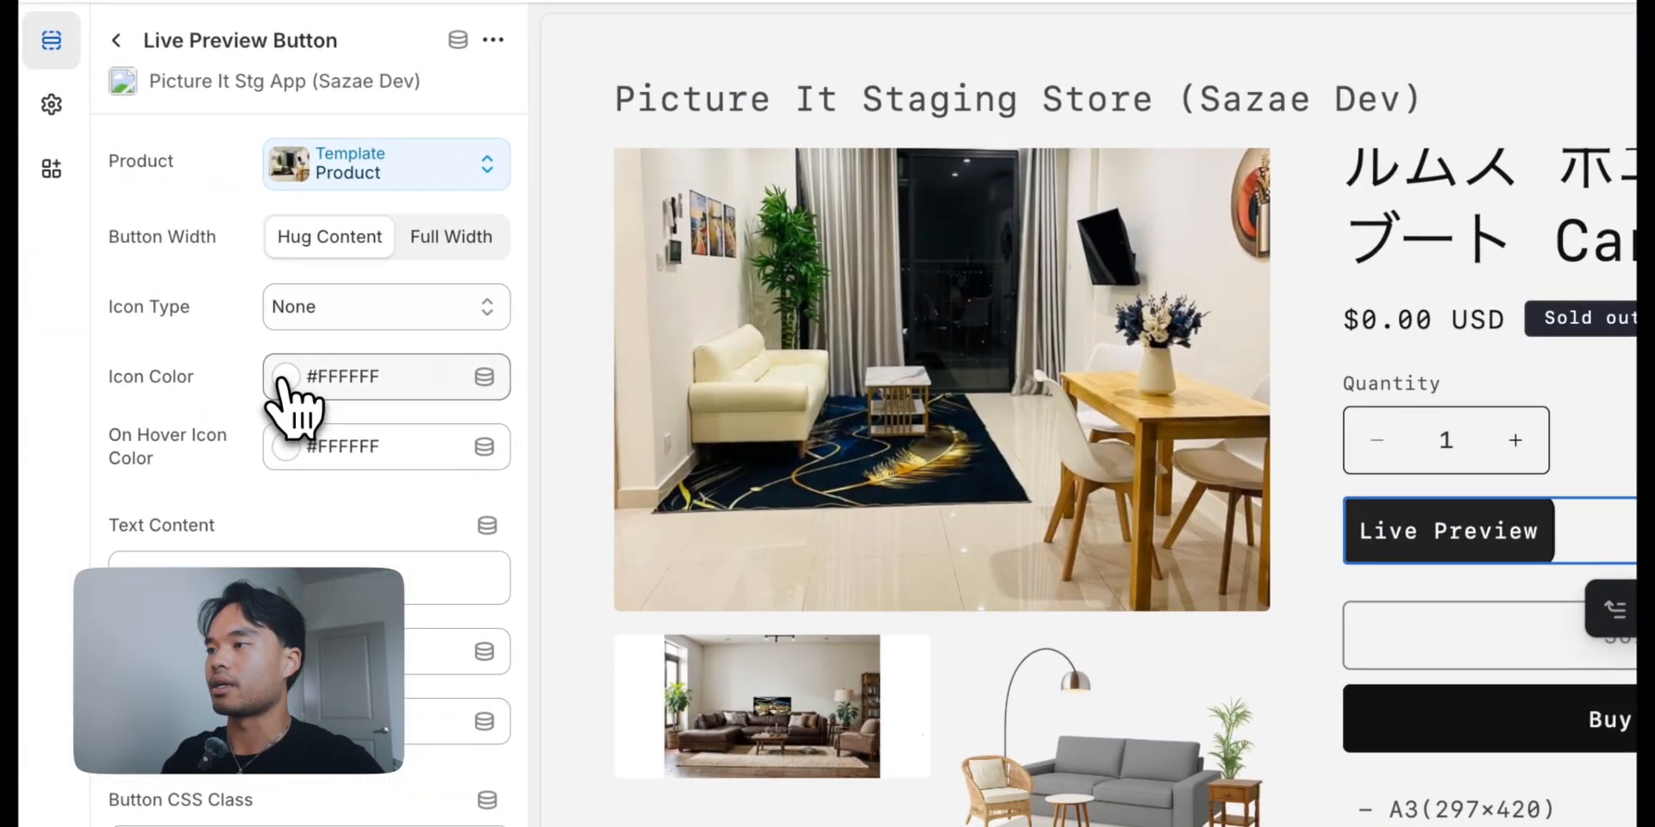
Step: Add an eye icon to the Live Preview button block and save the theme changes
click(284, 379)
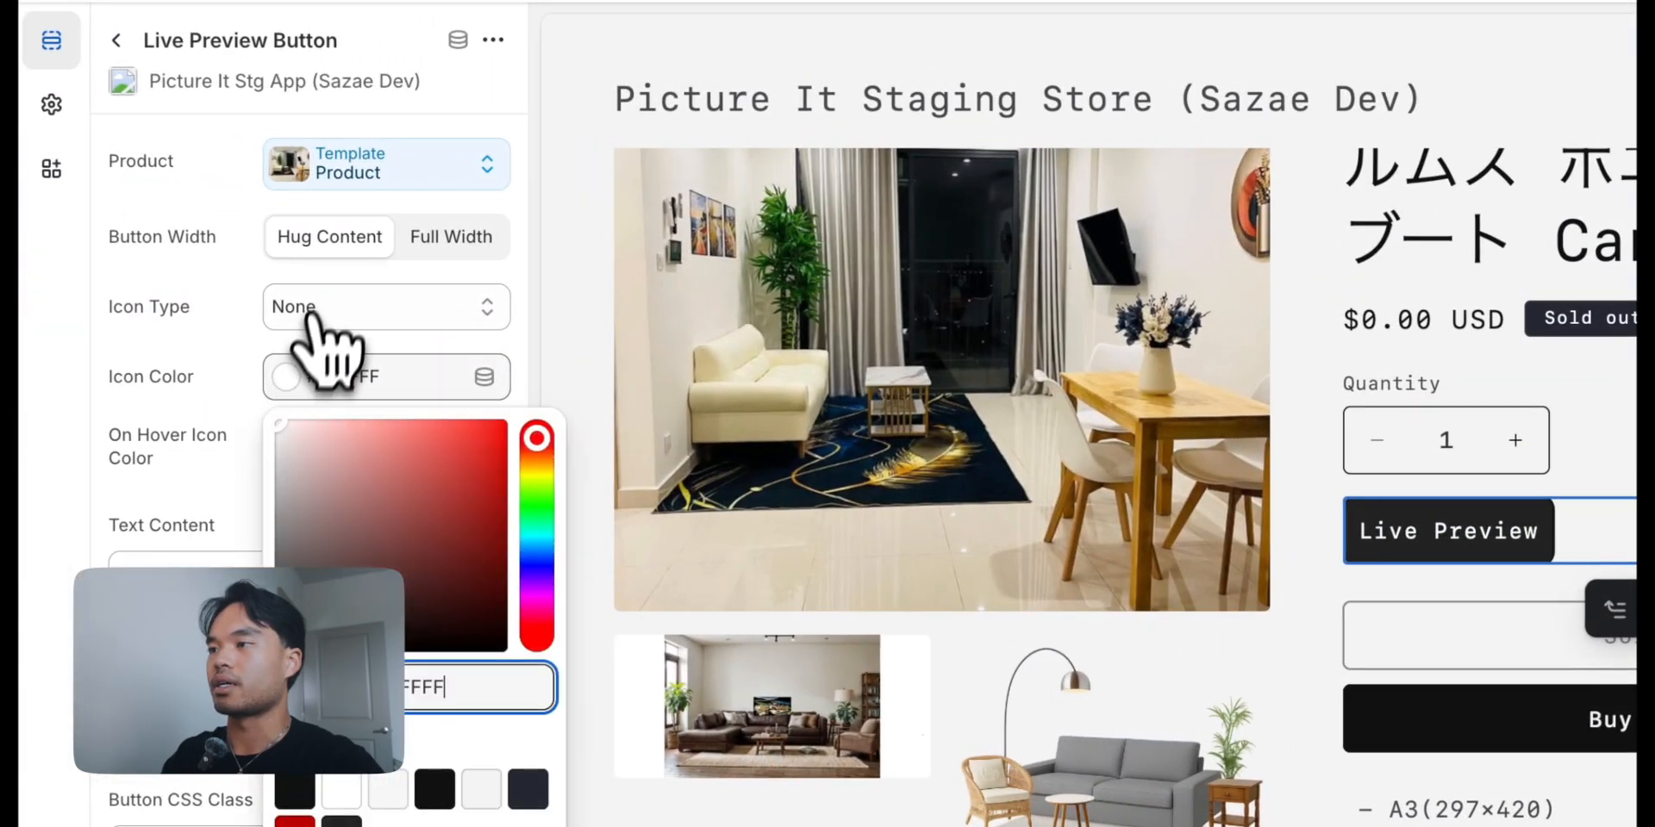
click(336, 328)
click(342, 373)
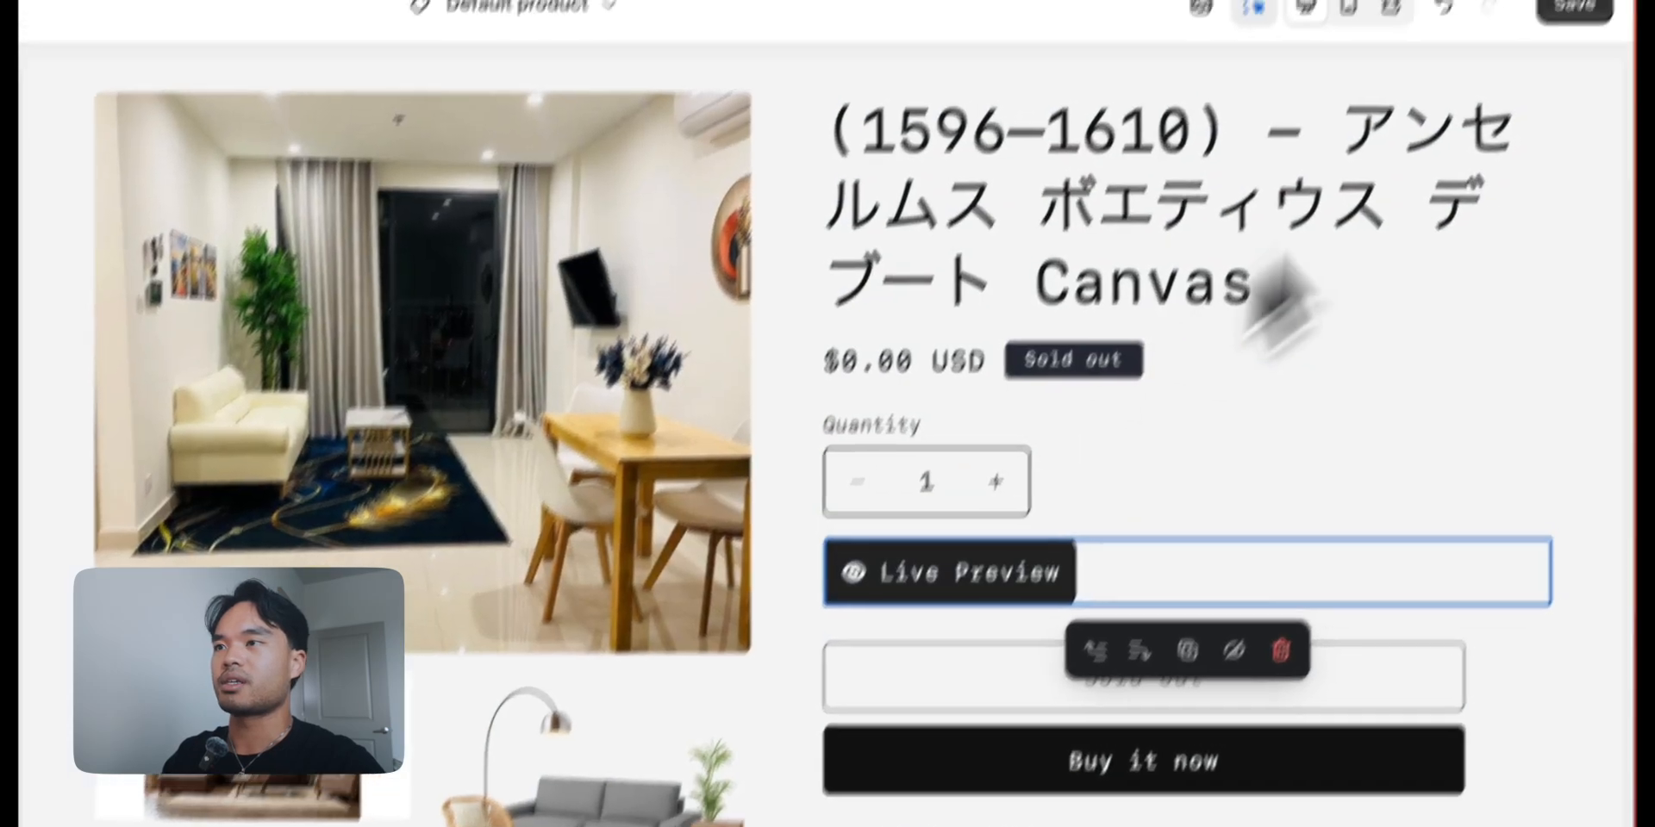
click(1574, 7)
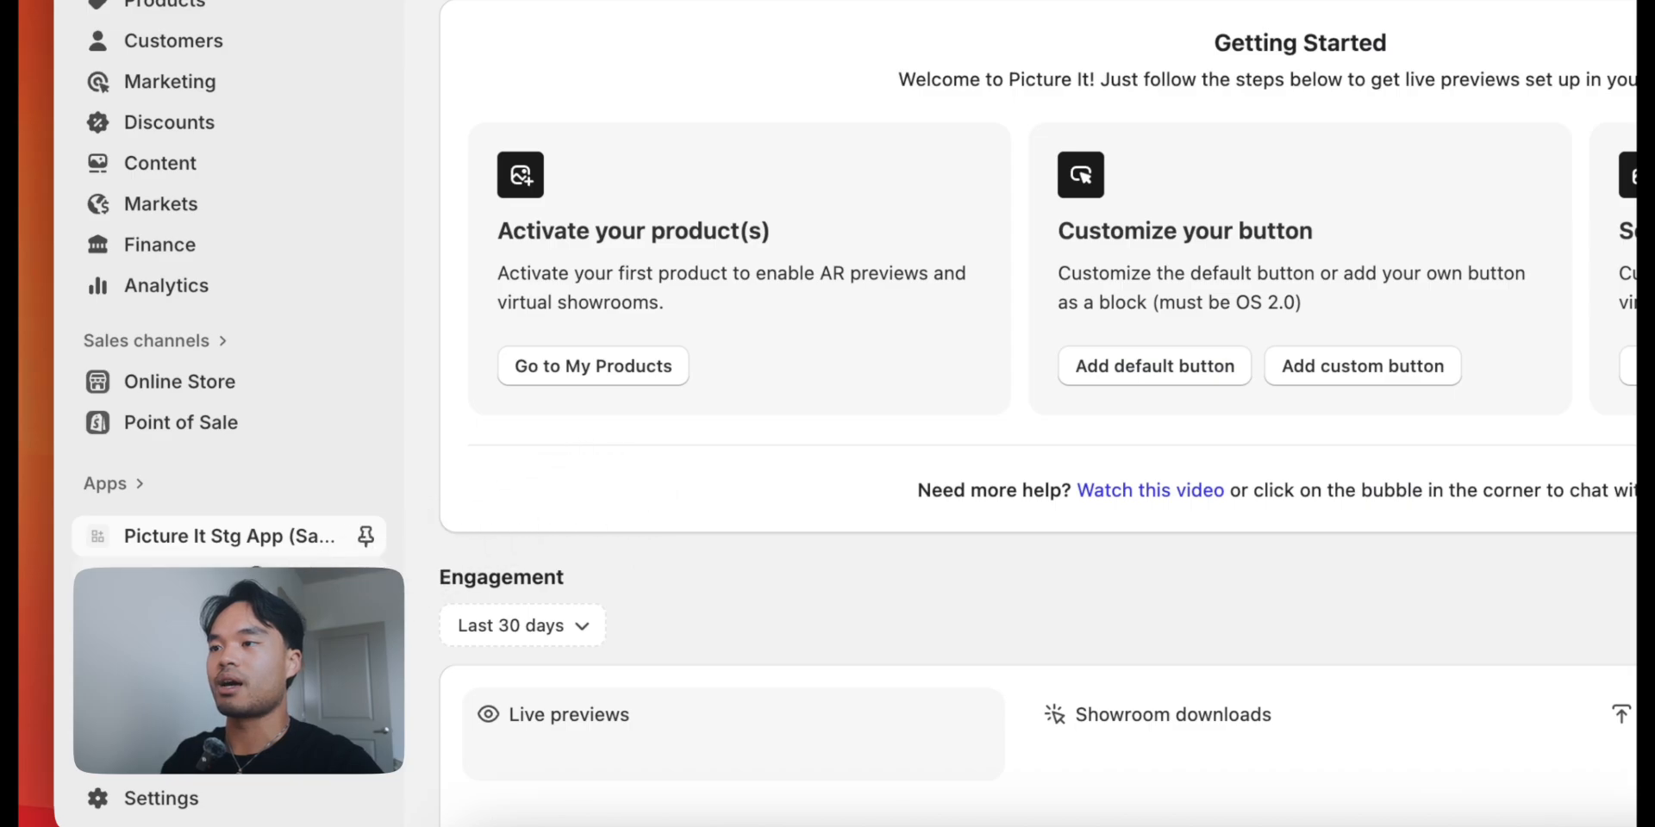
Step: Review the Amidst - Uprise Art product's live preview image and settings, and return to the product list
click(593, 367)
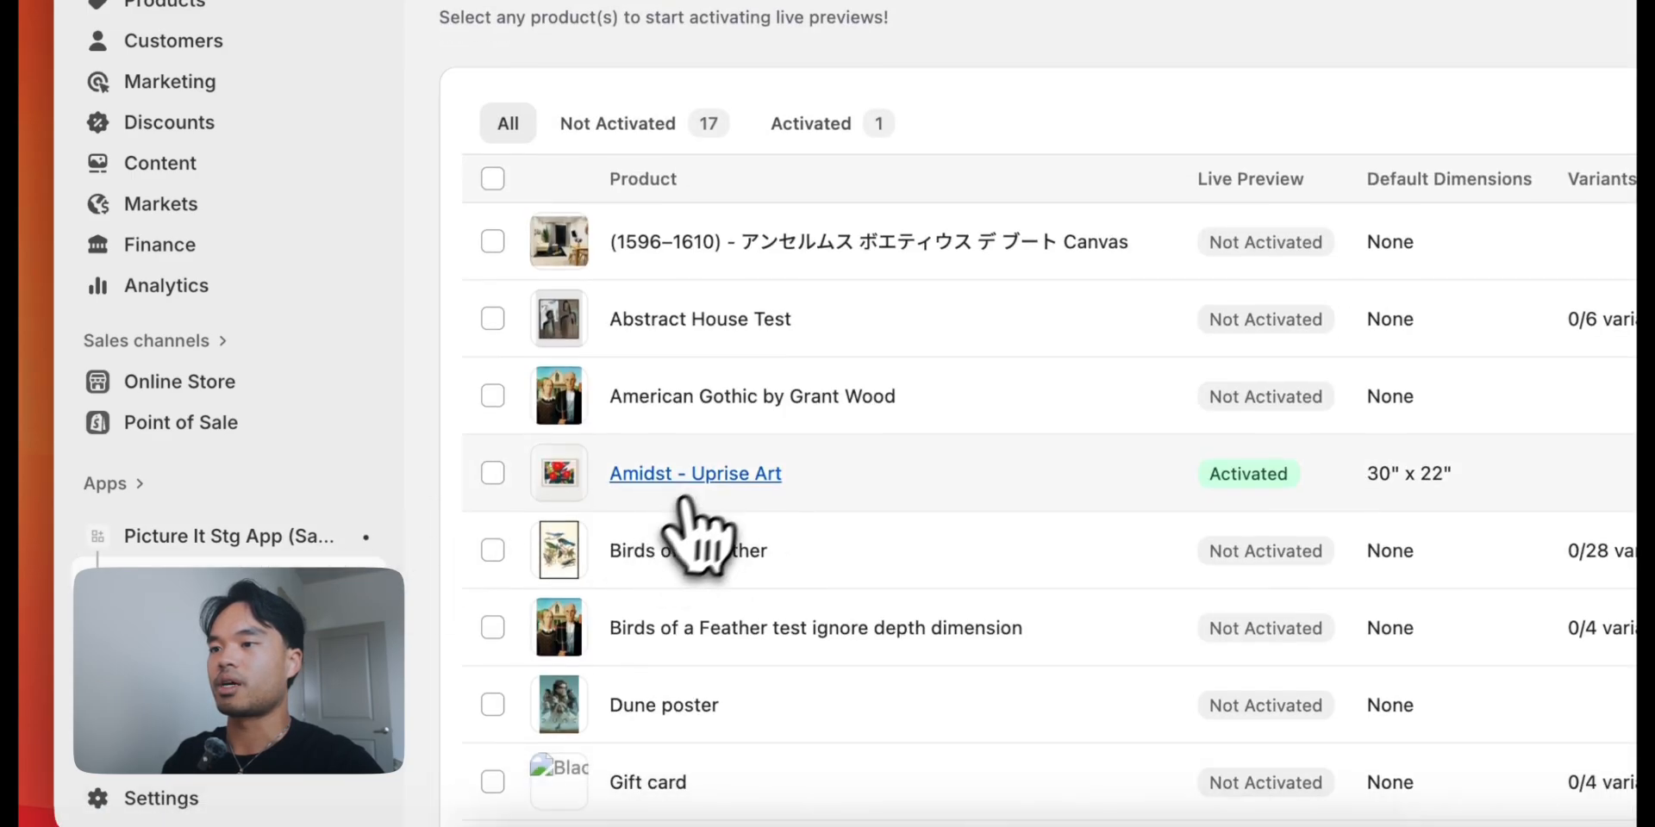
click(708, 477)
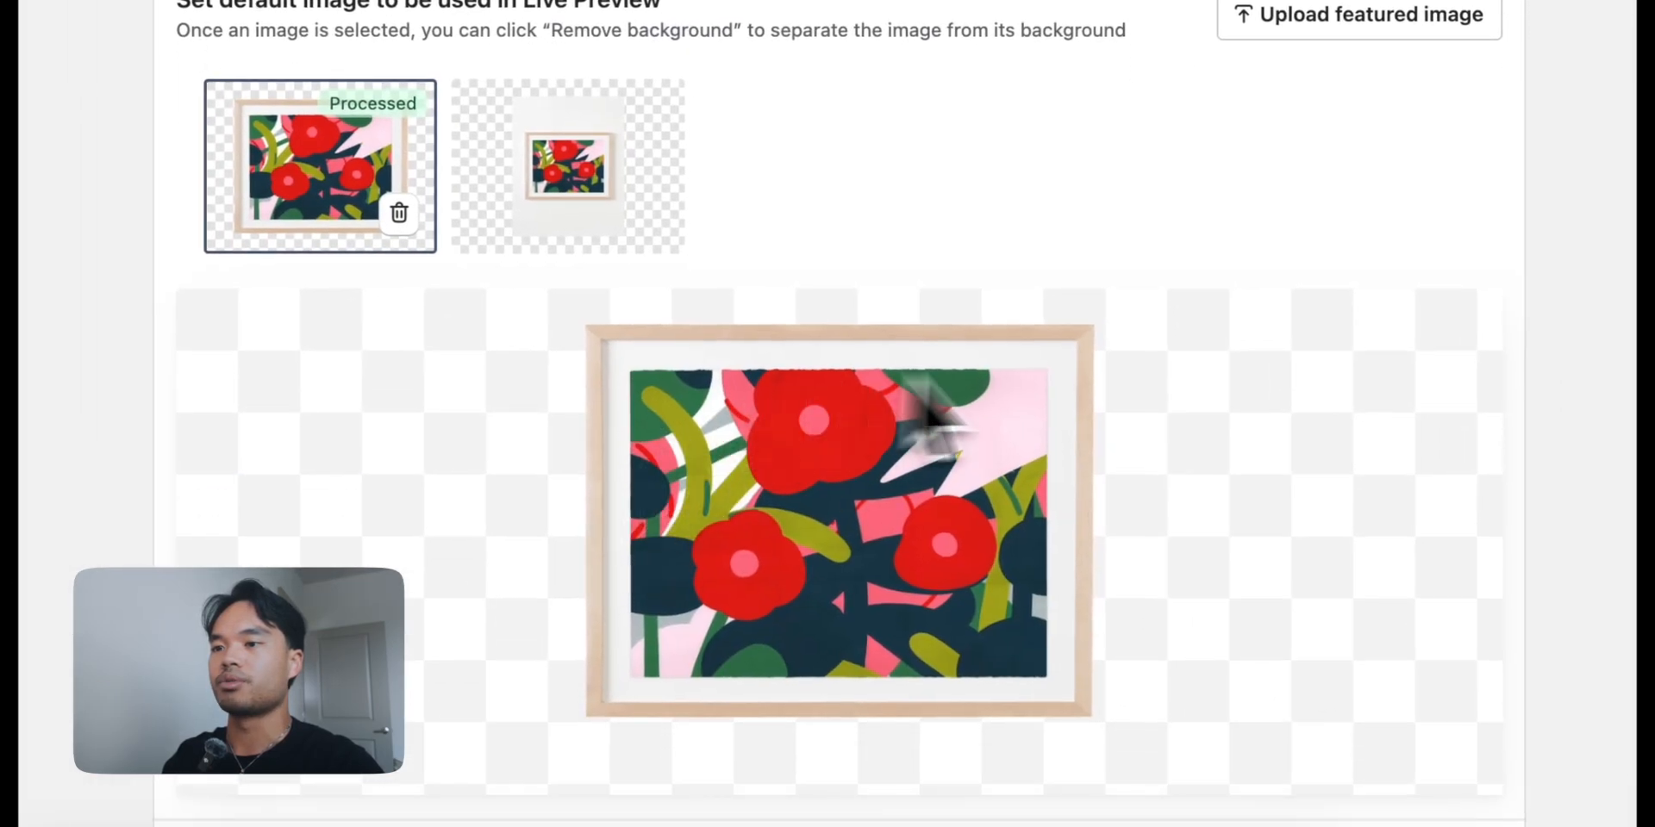
scroll(861, 478, down, 10)
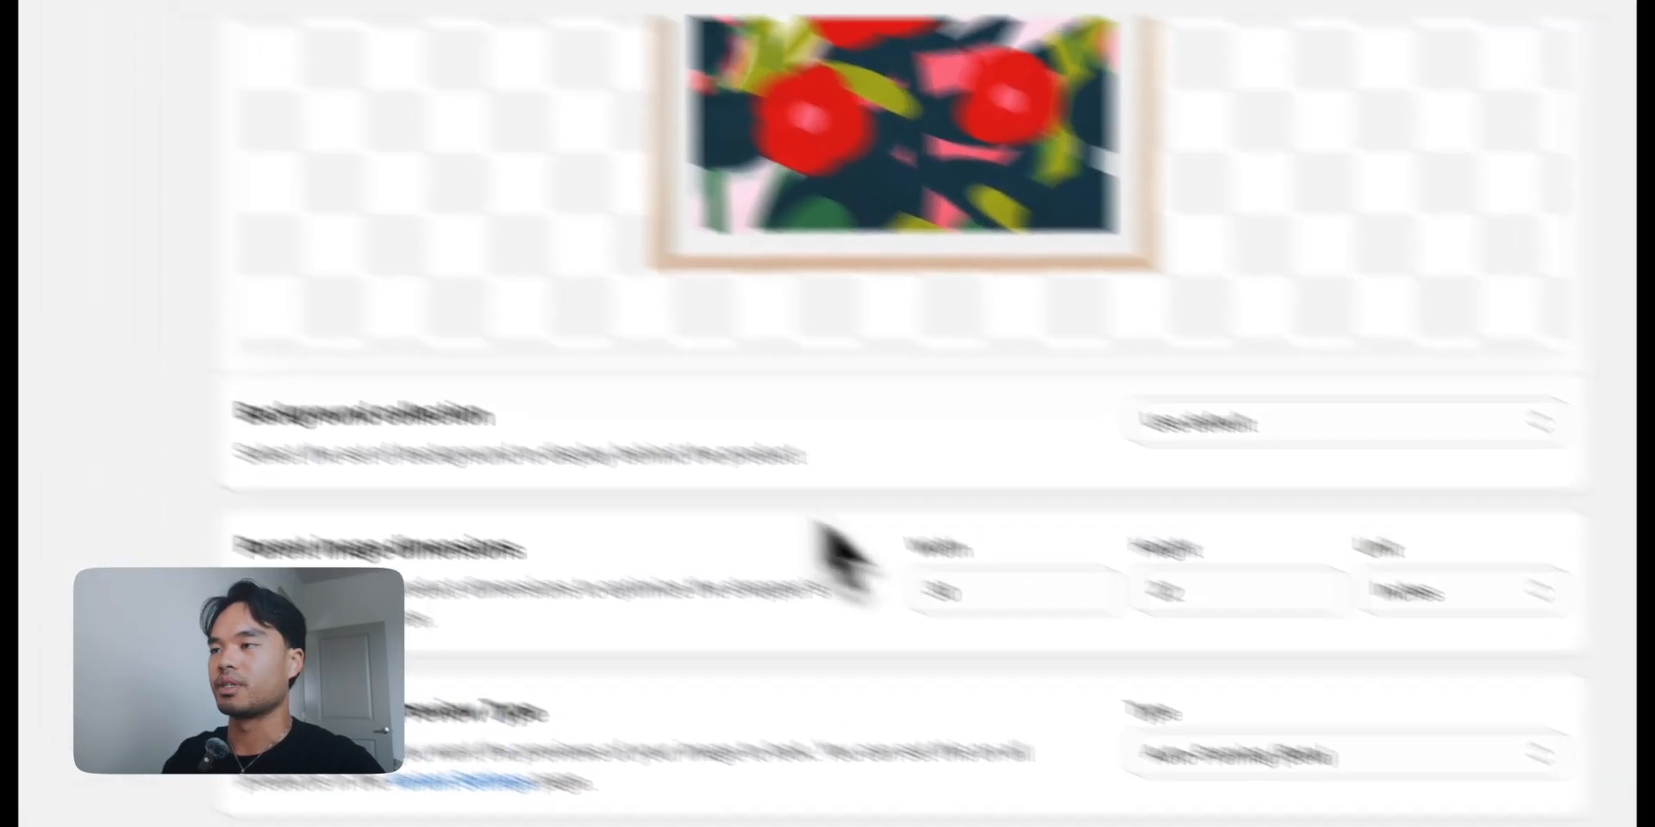
scroll(842, 554, up, 10)
scroll(468, 149, down, 1)
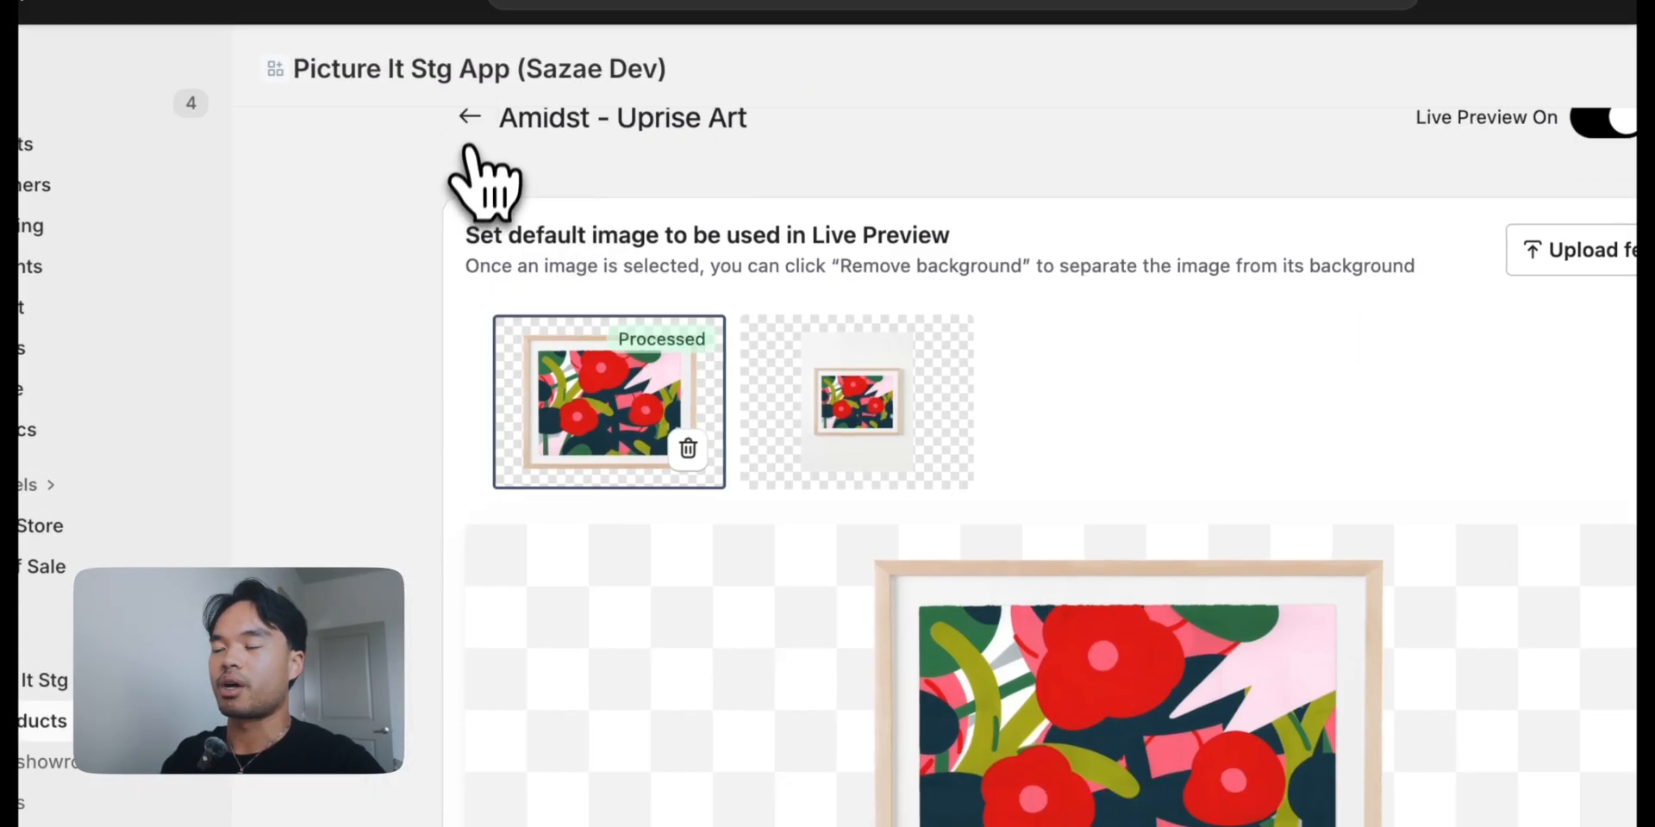
click(470, 118)
Step: Activate Print Test (Paper Letter Sizes) with Auto-Framing (Beta) for all variants, choosing Don't remove background(s)
scroll(791, 590, down, 8)
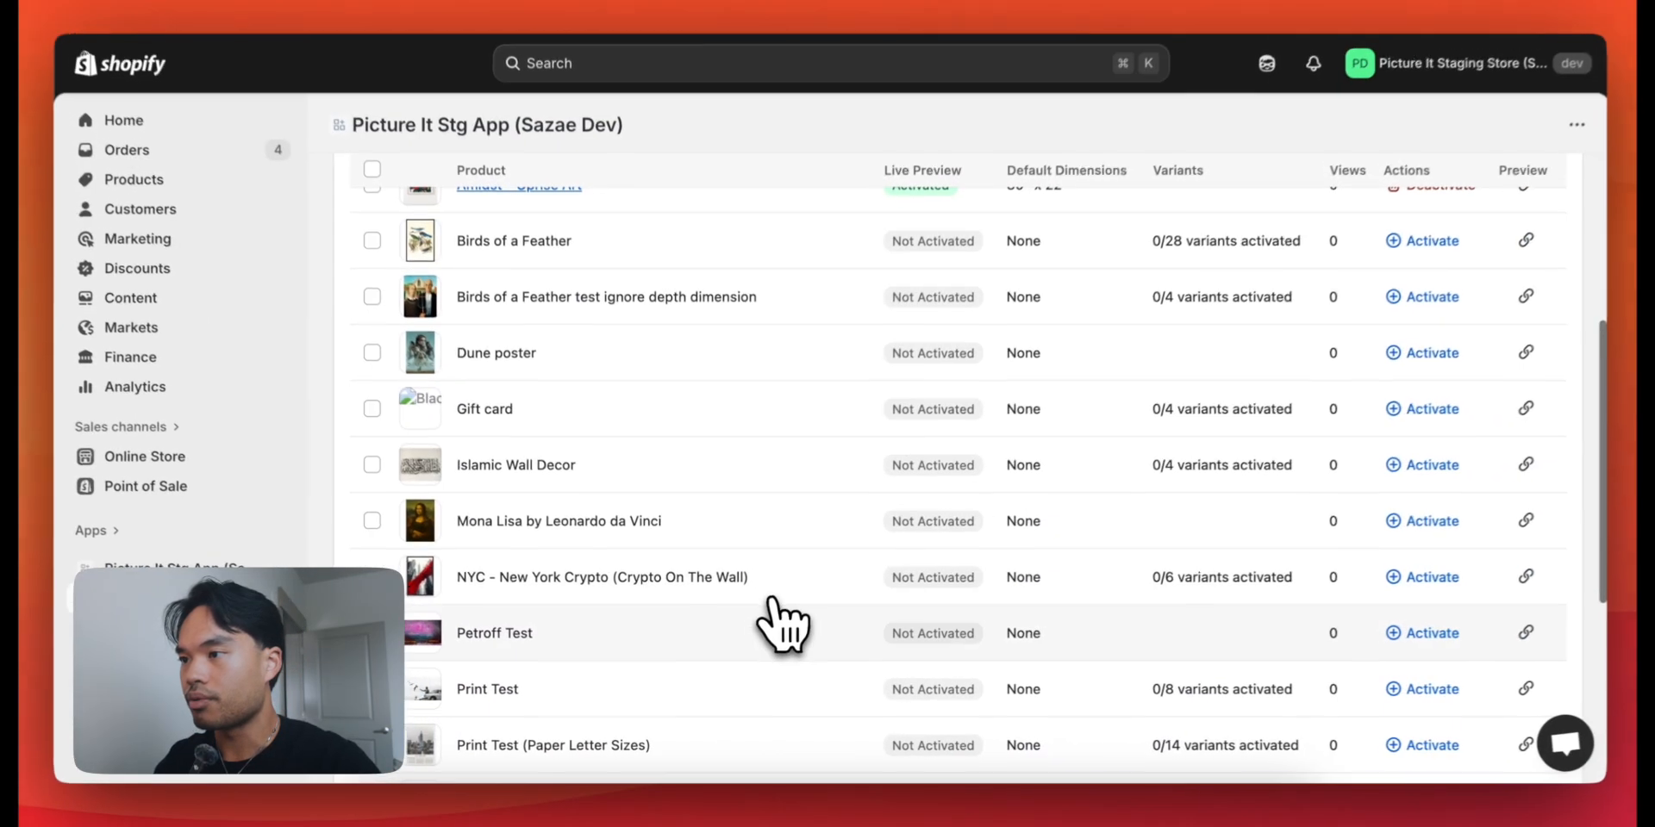
scroll(780, 621, down, 5)
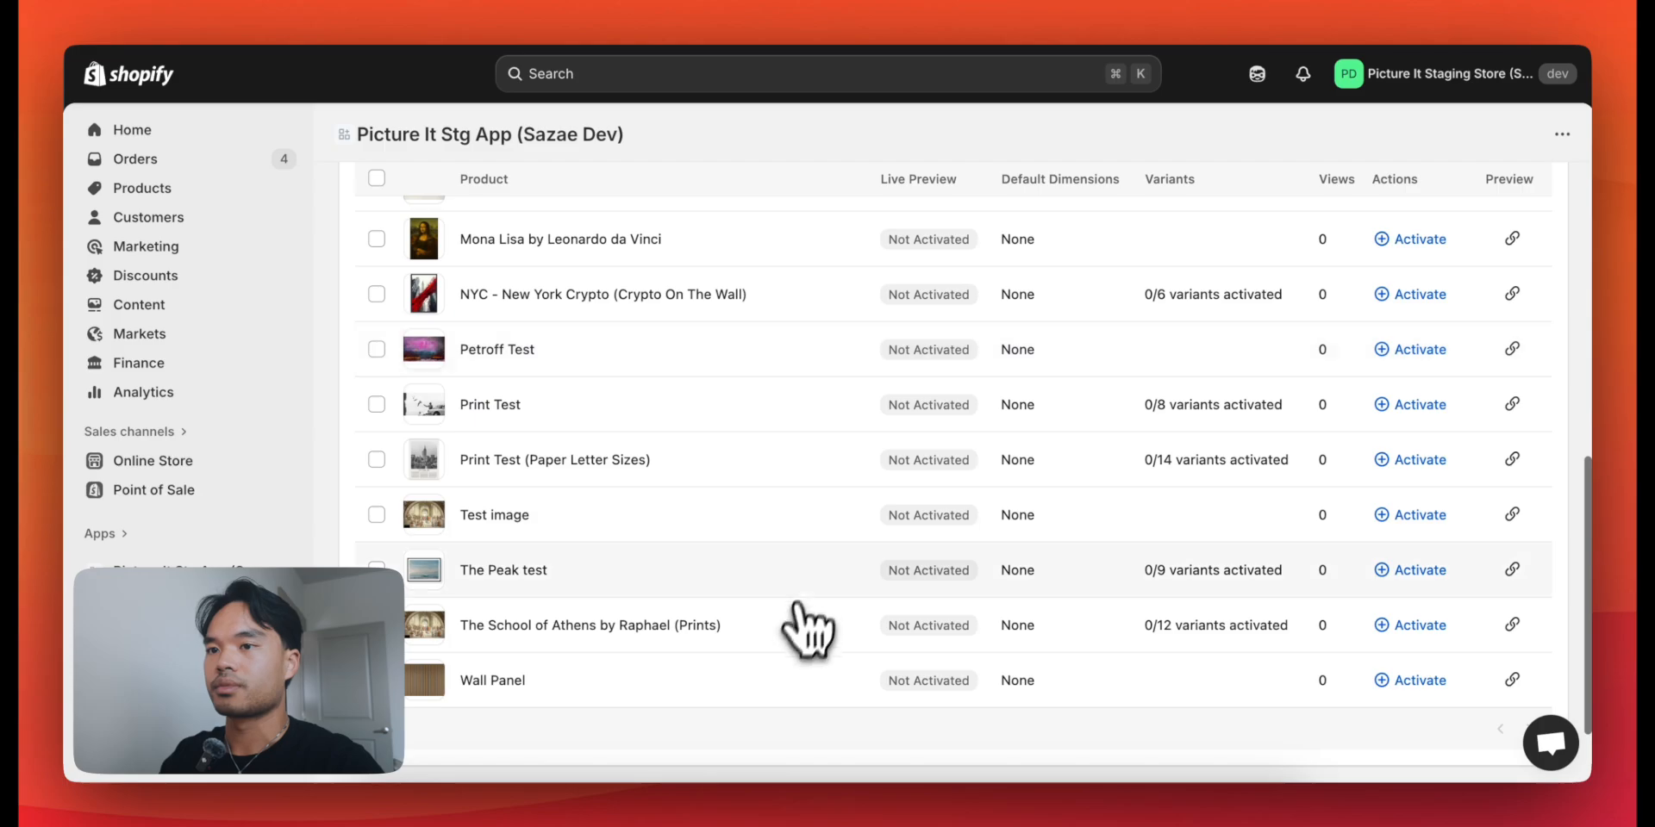
scroll(814, 569, up, 1)
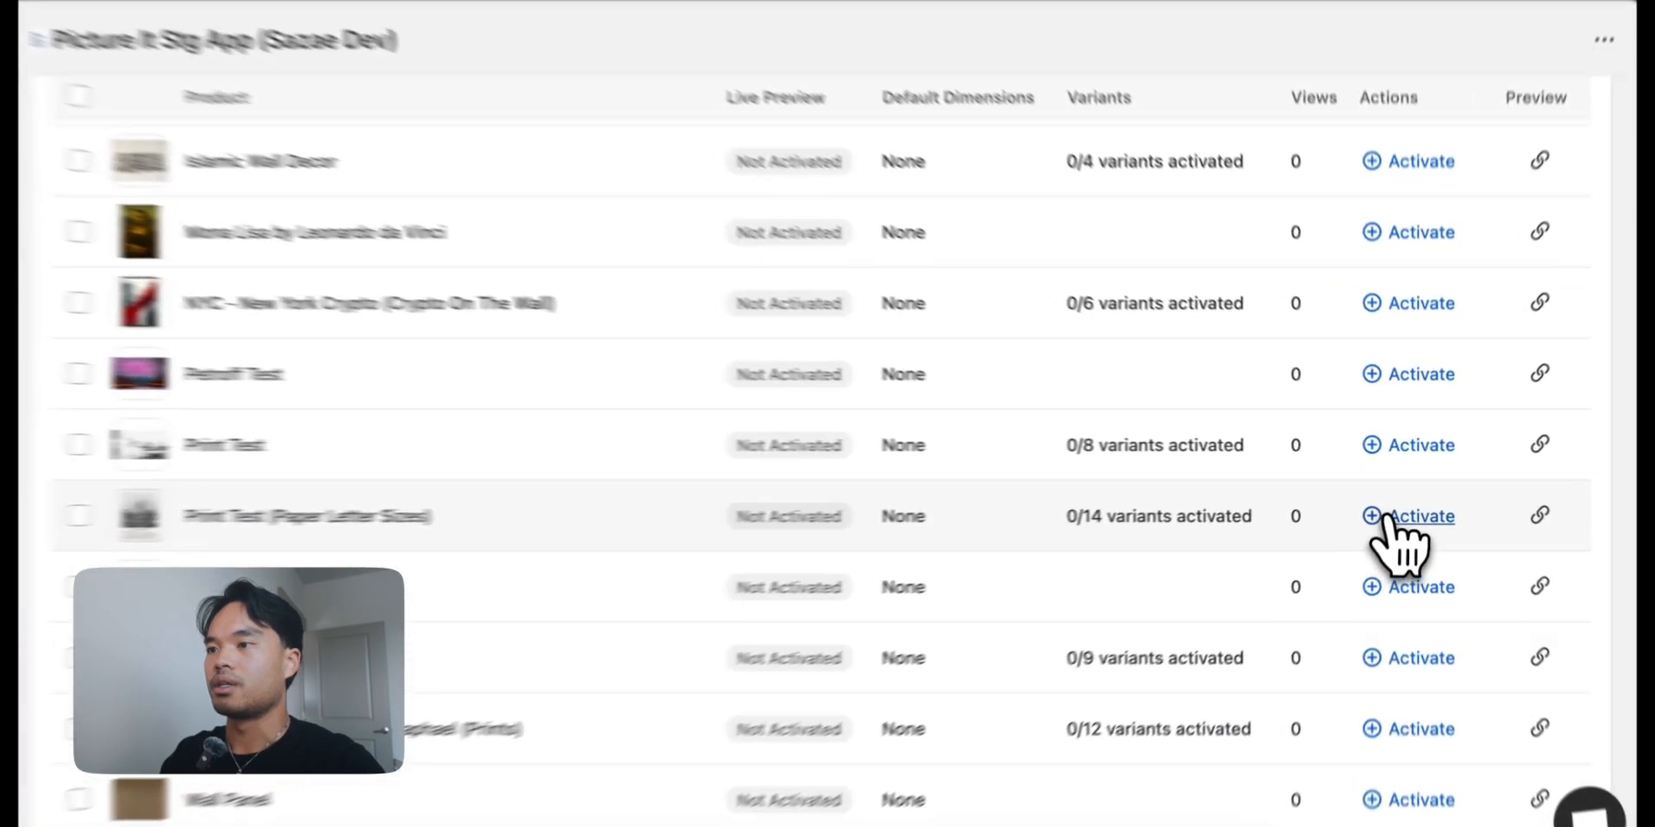
click(1414, 504)
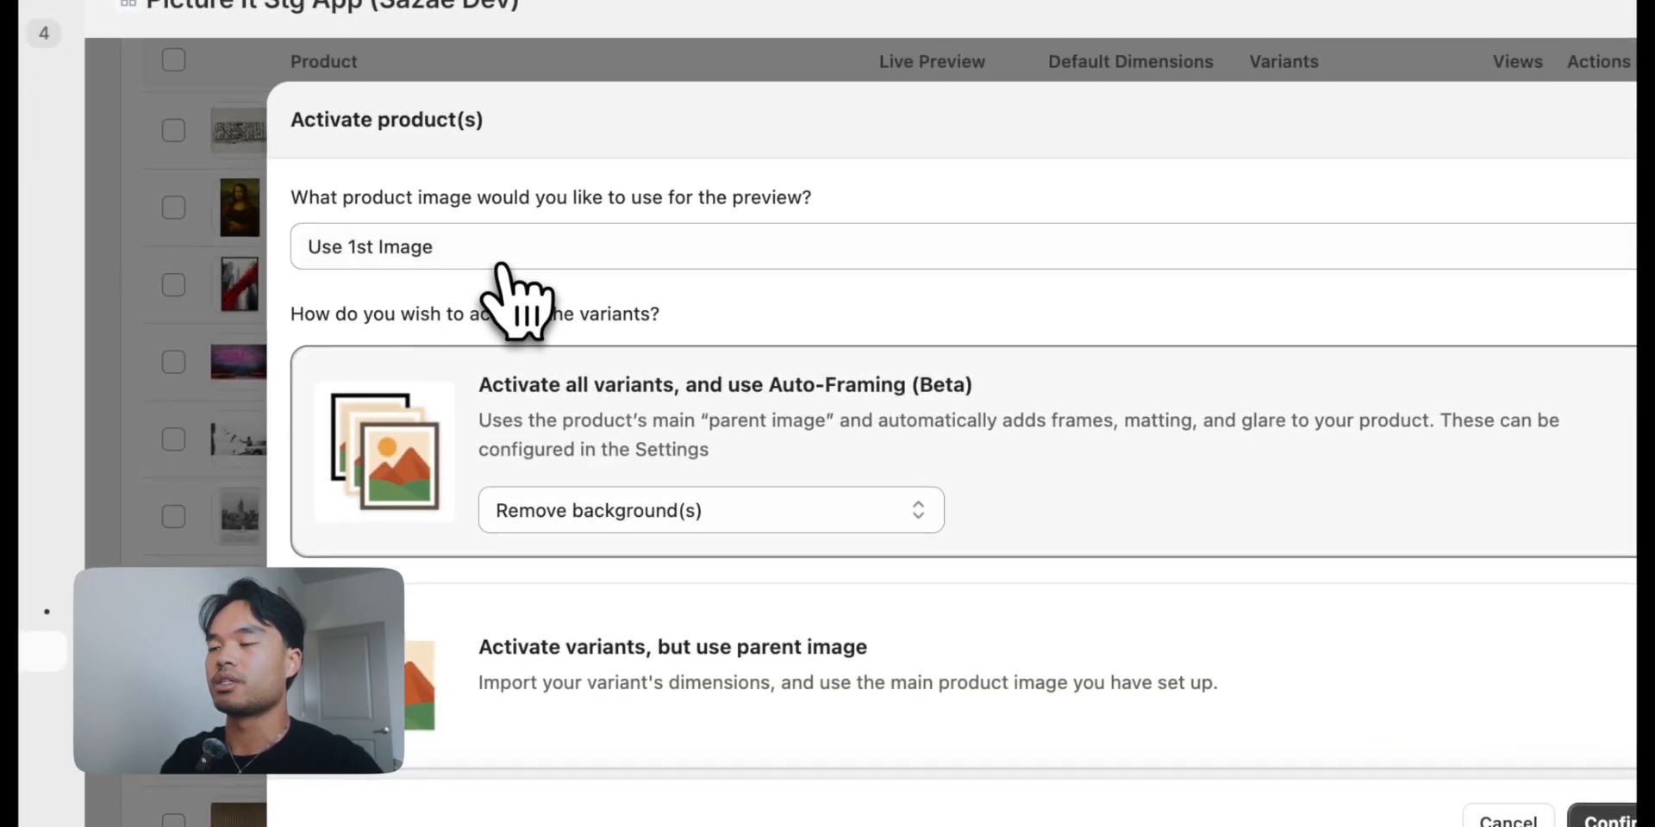
click(698, 516)
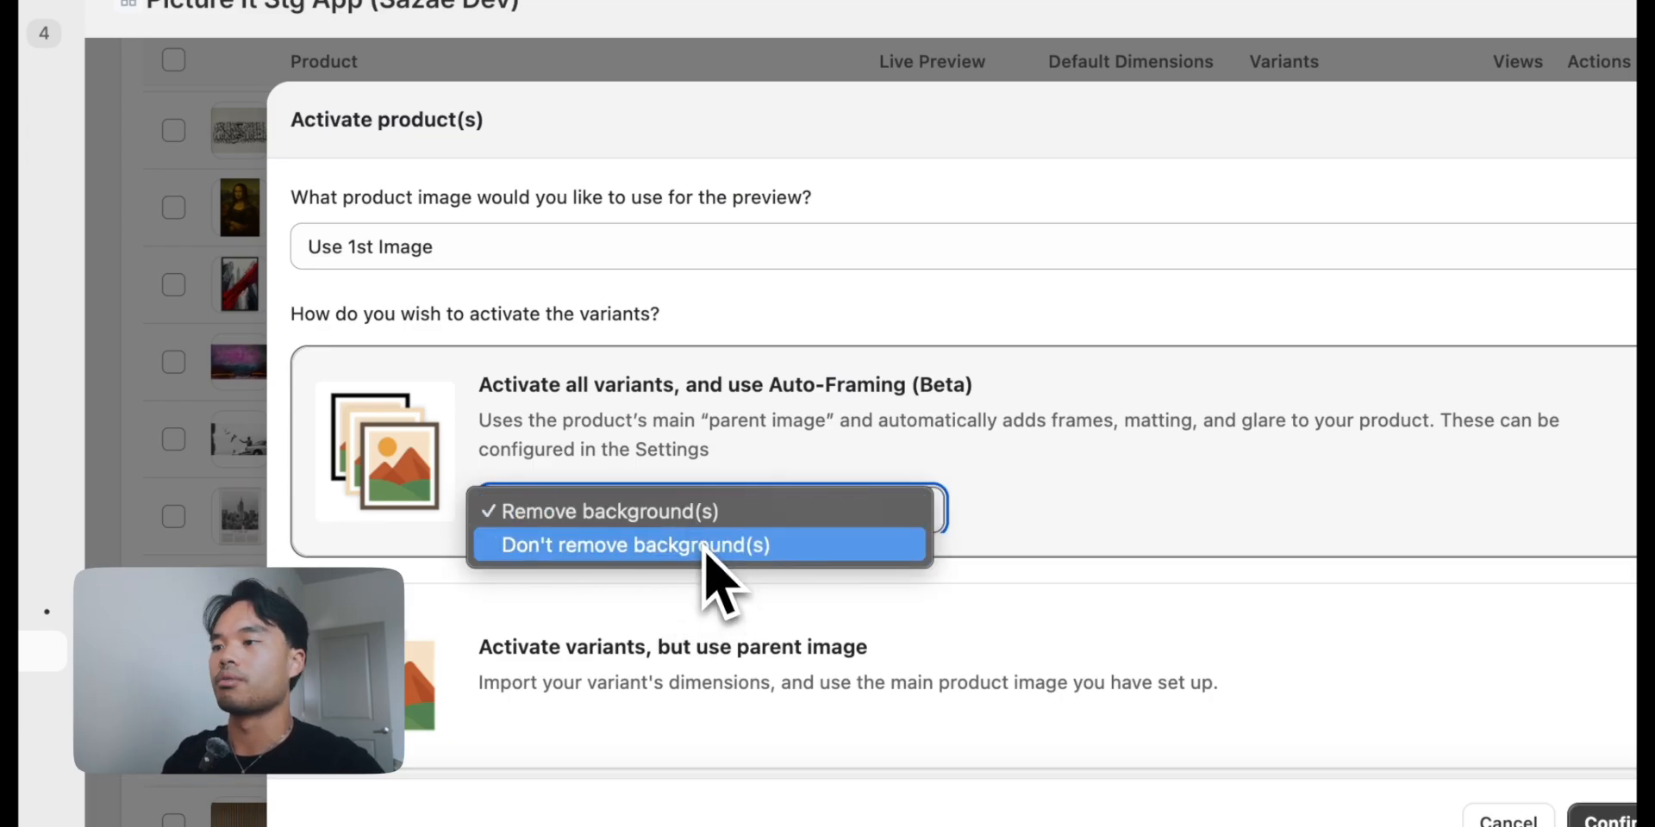
click(705, 544)
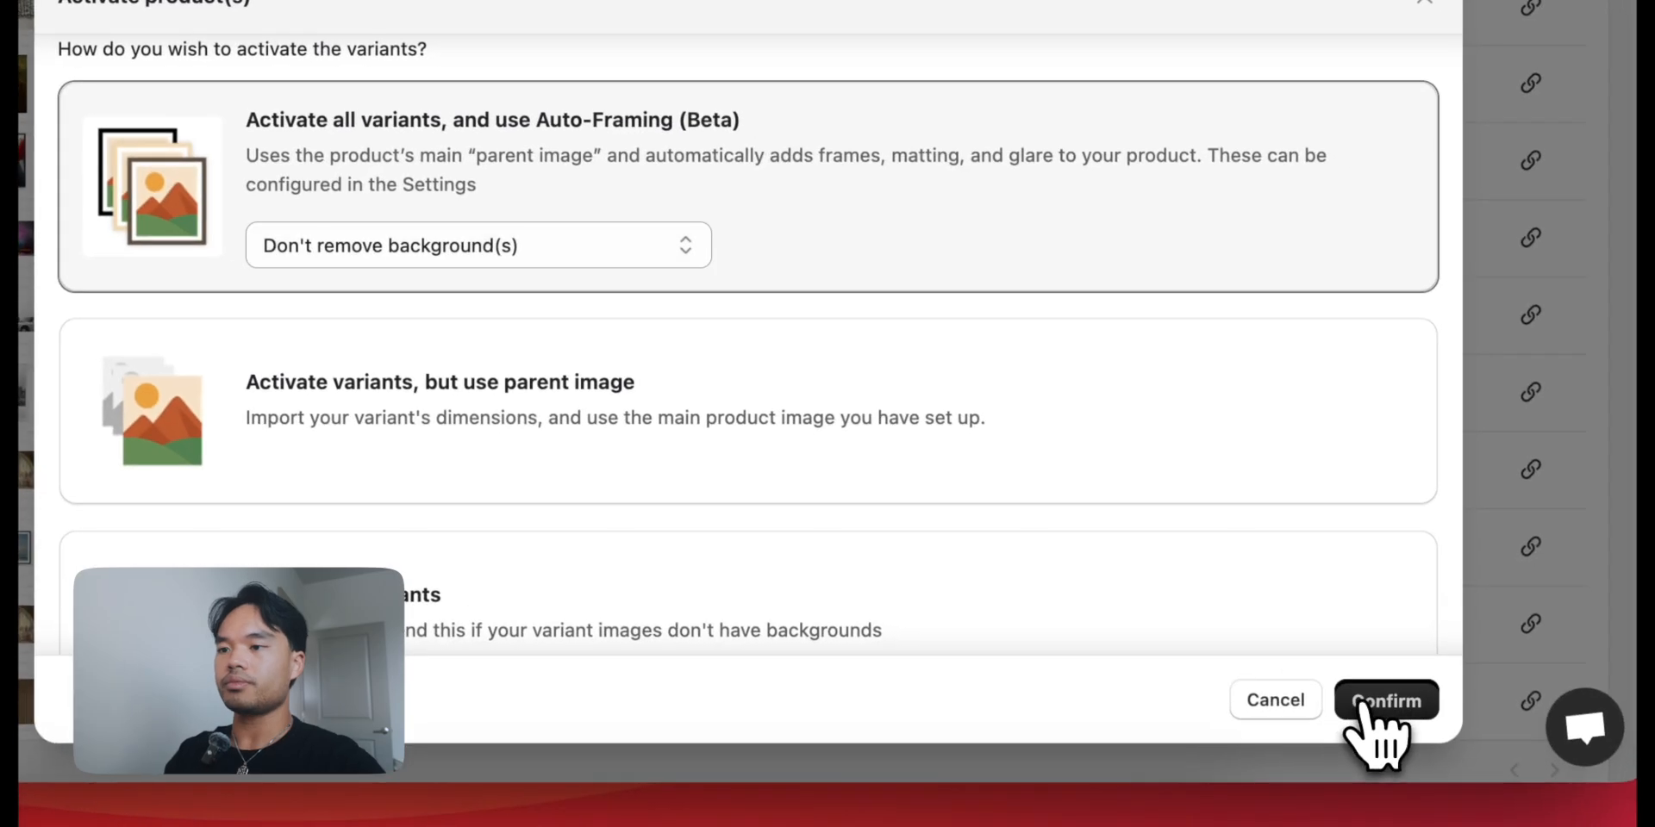
click(1602, 819)
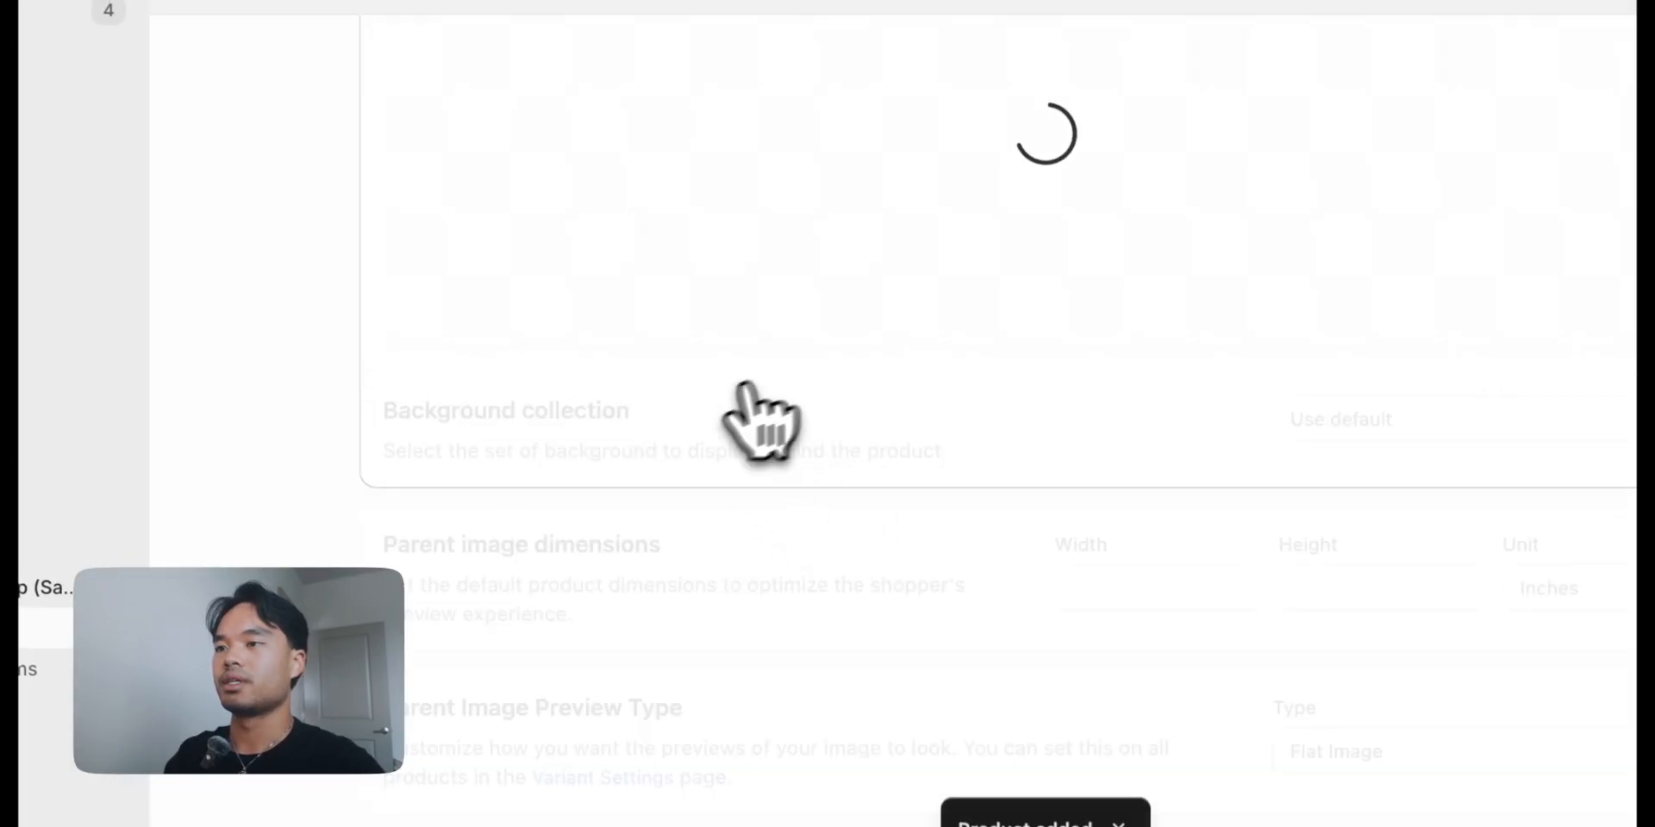
Step: Examine the imported dimensions and units of the Print Test (Paper Letter Sizes) variants
scroll(836, 438, down, 2)
scroll(843, 437, up, 5)
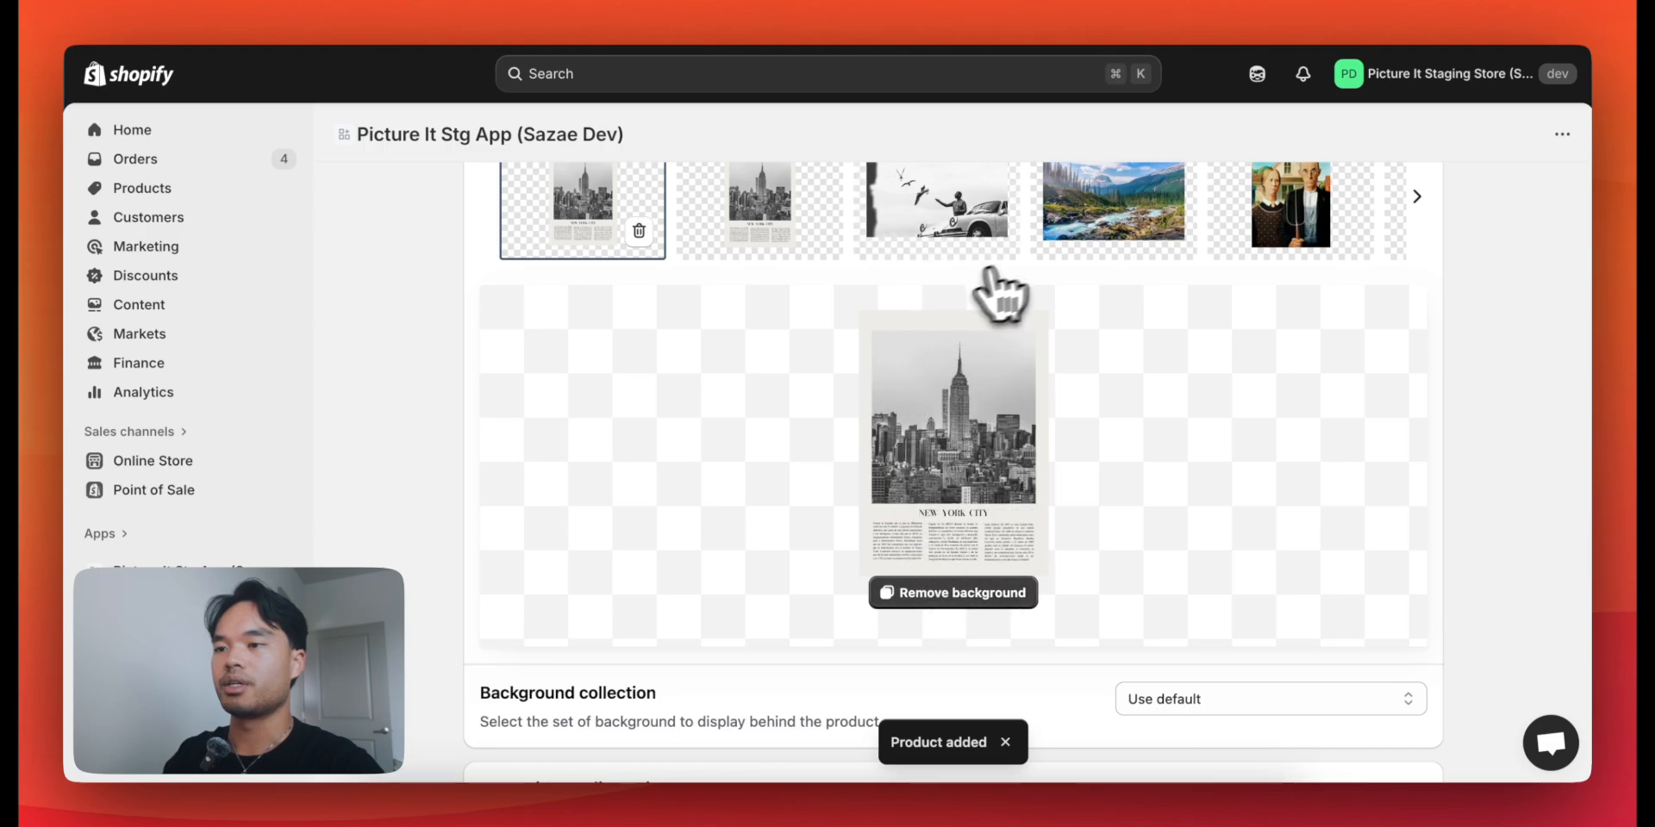
scroll(988, 495, down, 10)
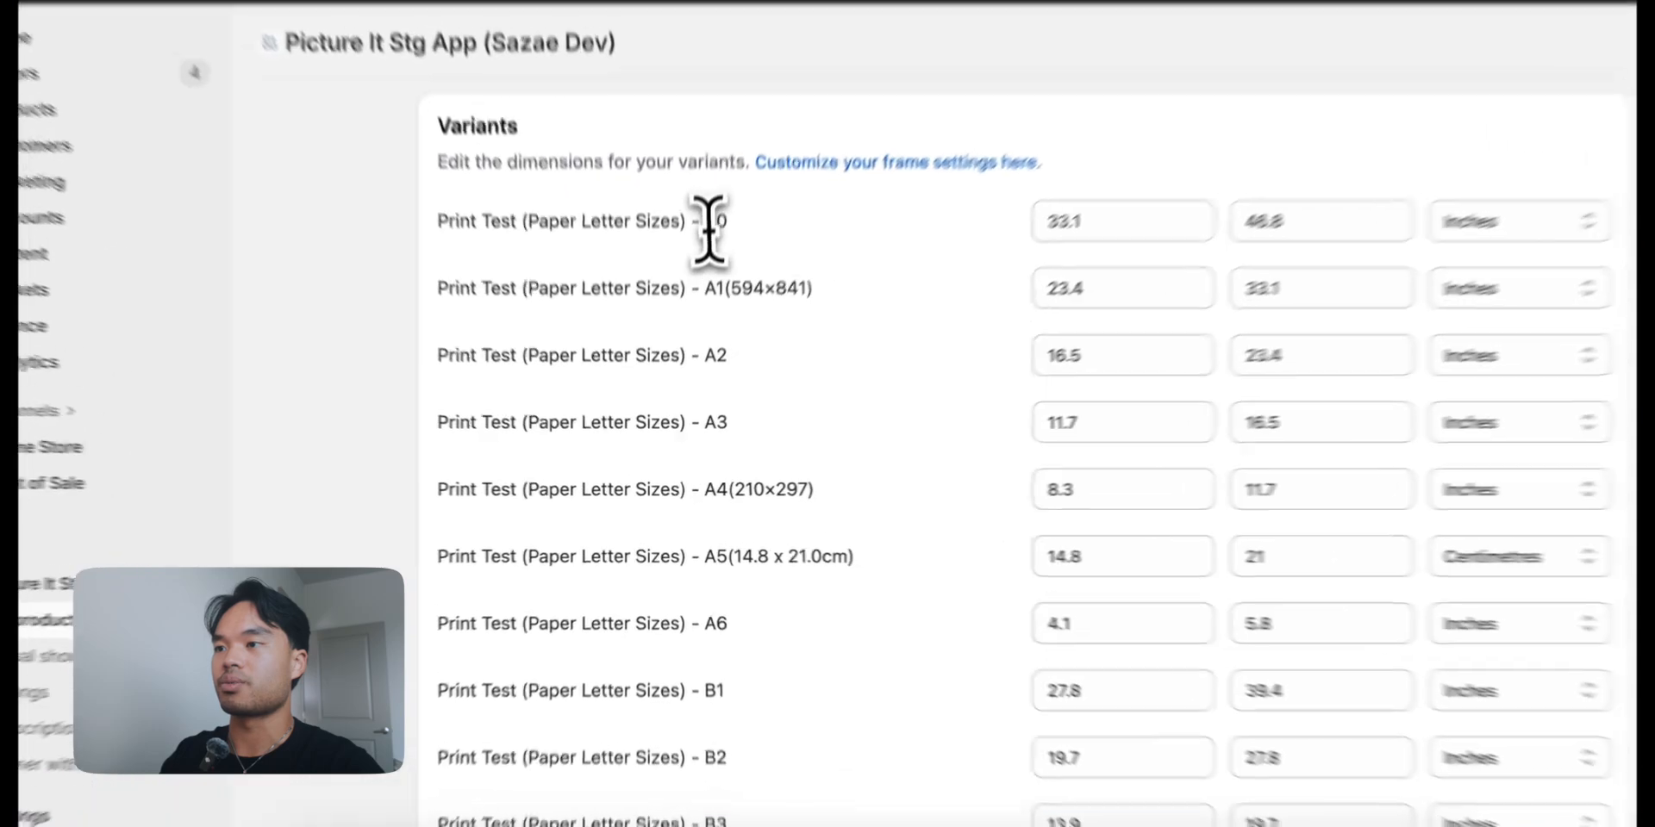
drag(688, 276, 730, 344)
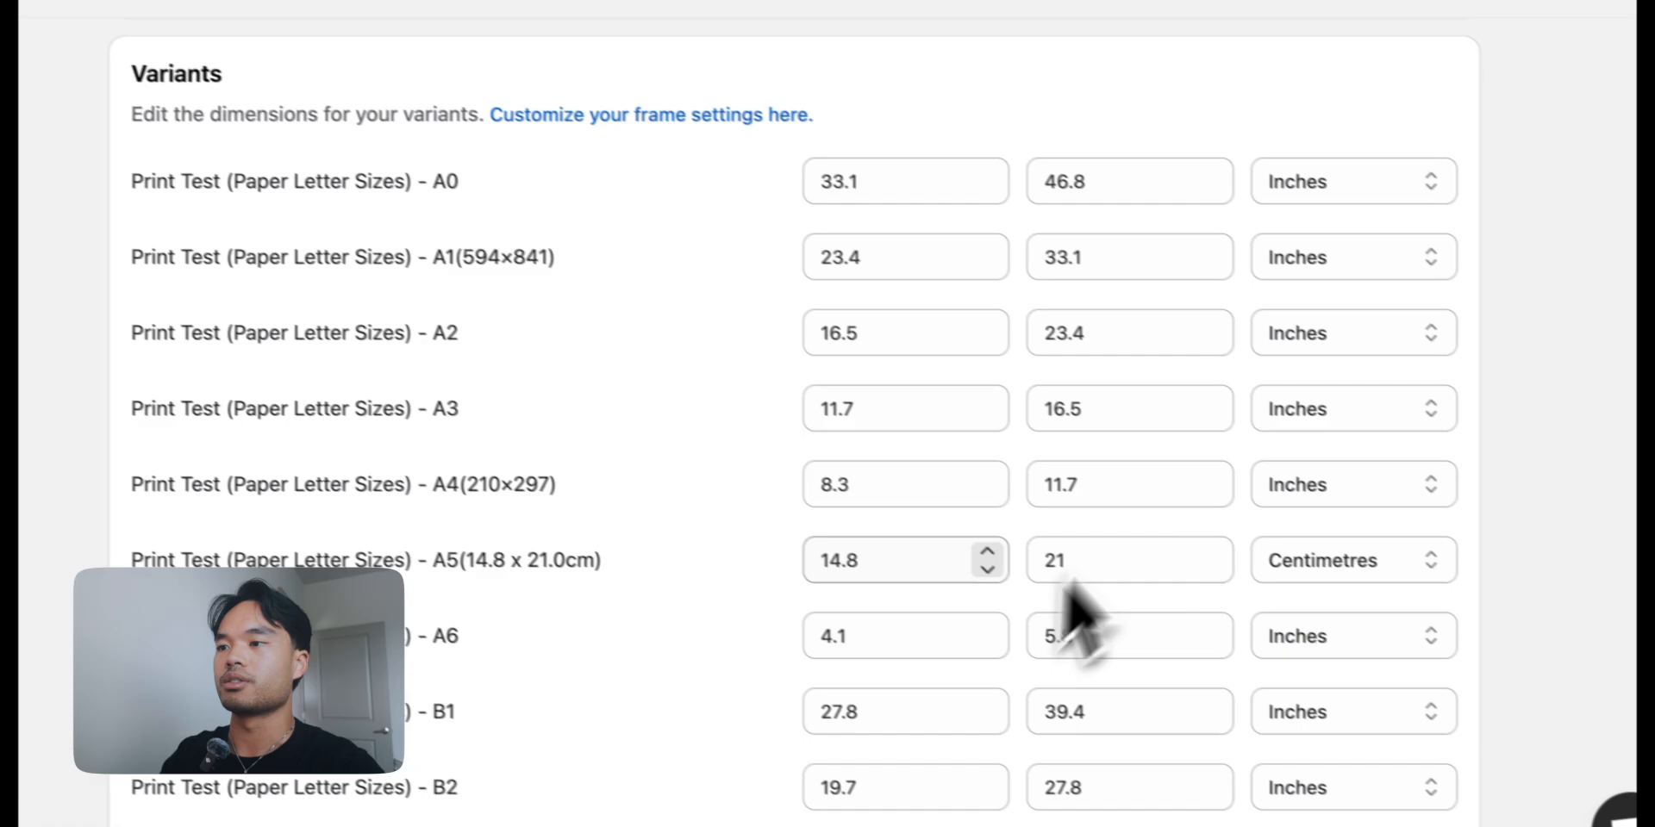
scroll(927, 603, down, 4)
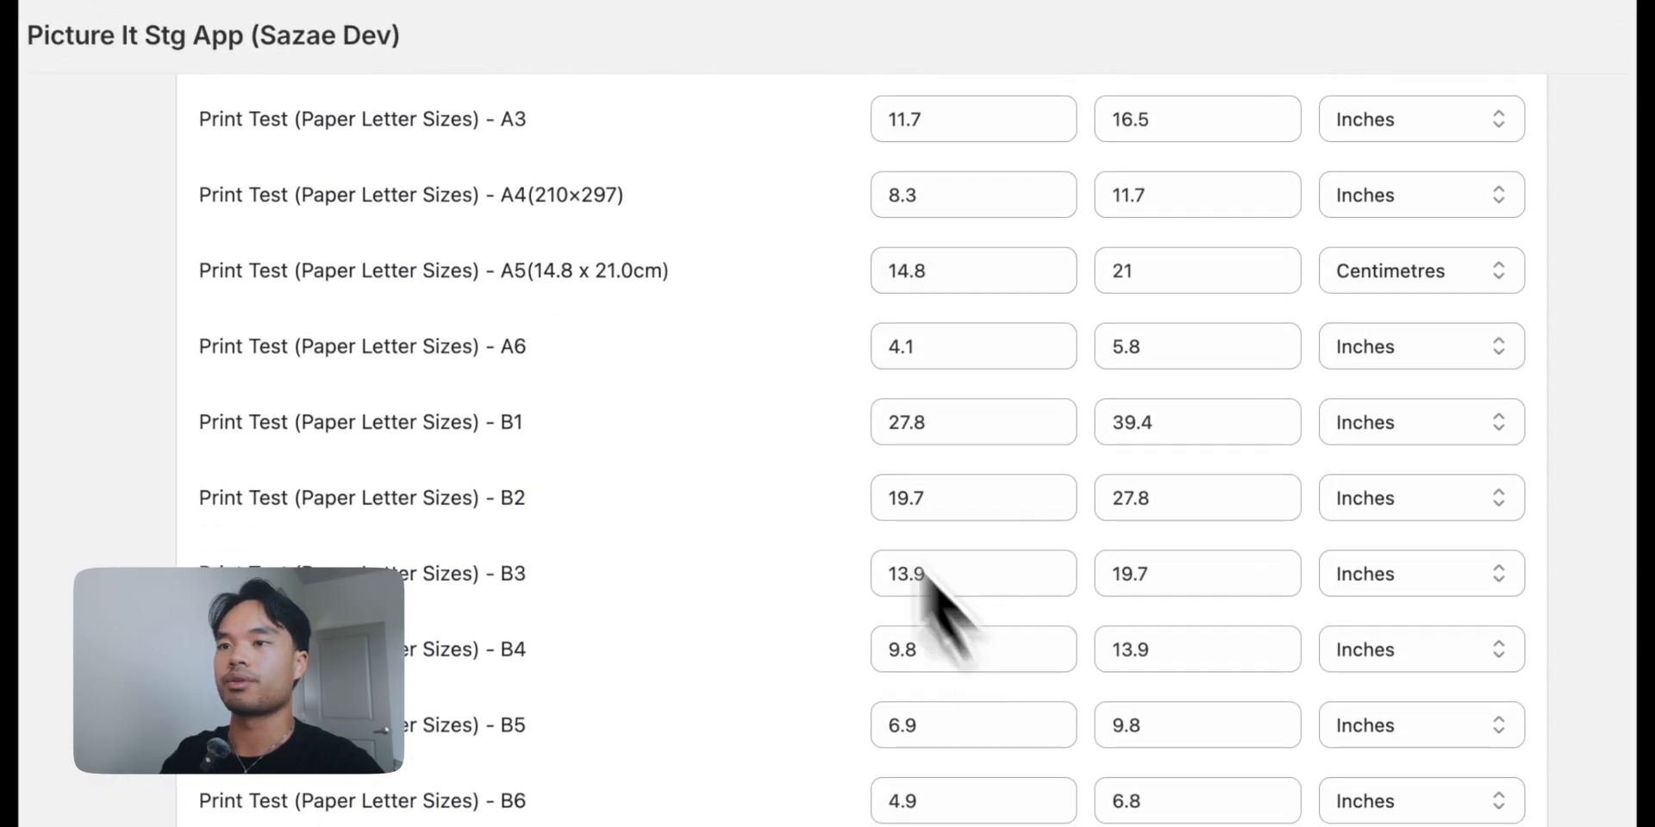
drag(662, 271, 556, 270)
scroll(691, 491, up, 15)
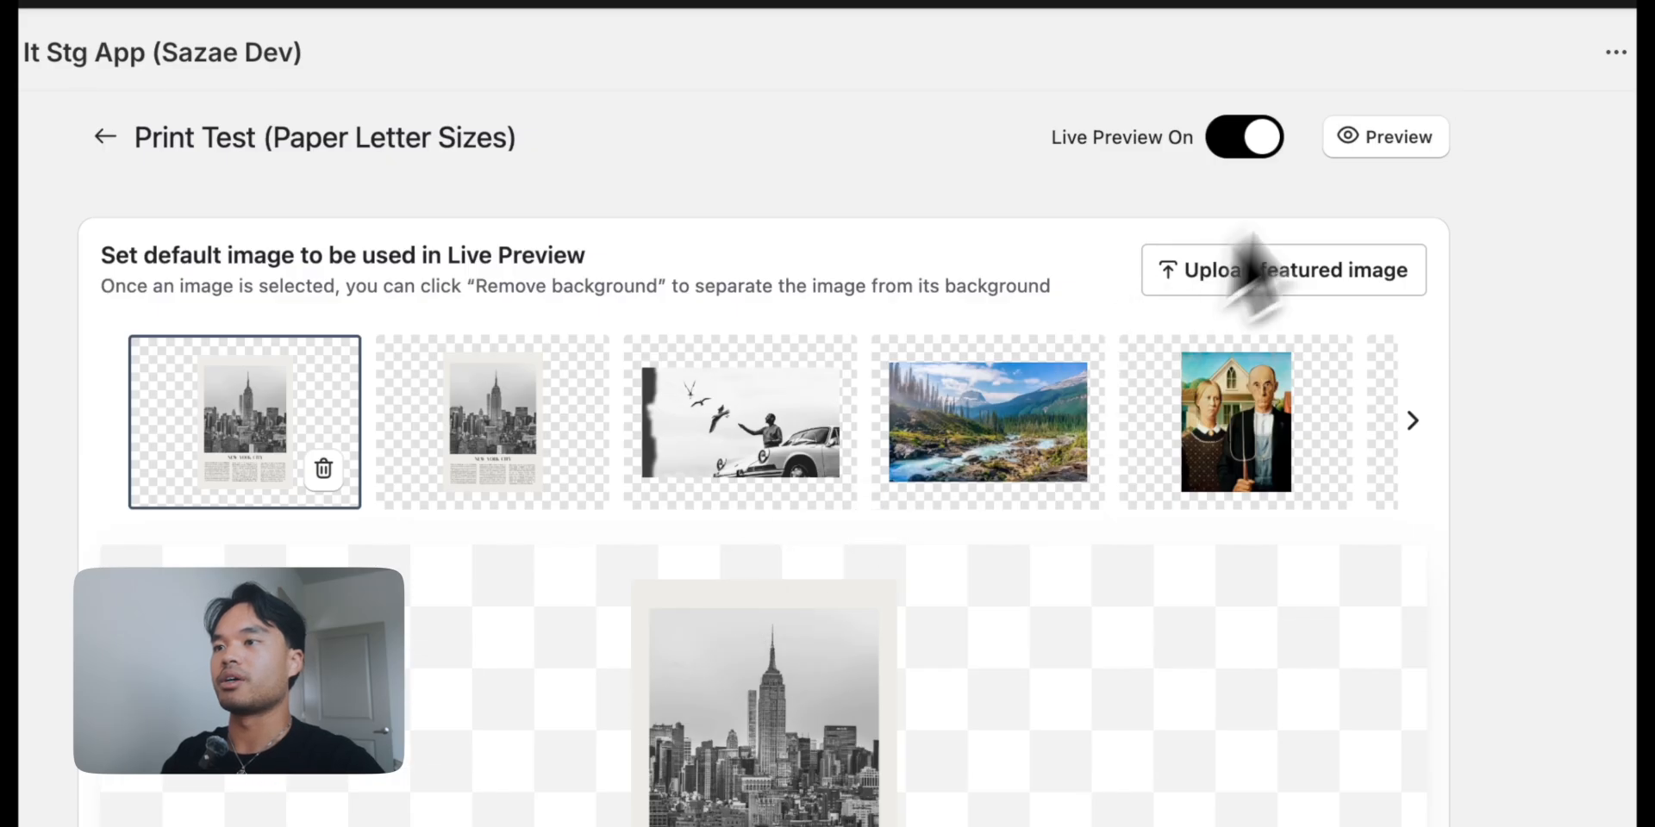
Step: Preview the online store, entering the store password, and open the Print Test (Paper Letter Sizes) product page
click(1384, 142)
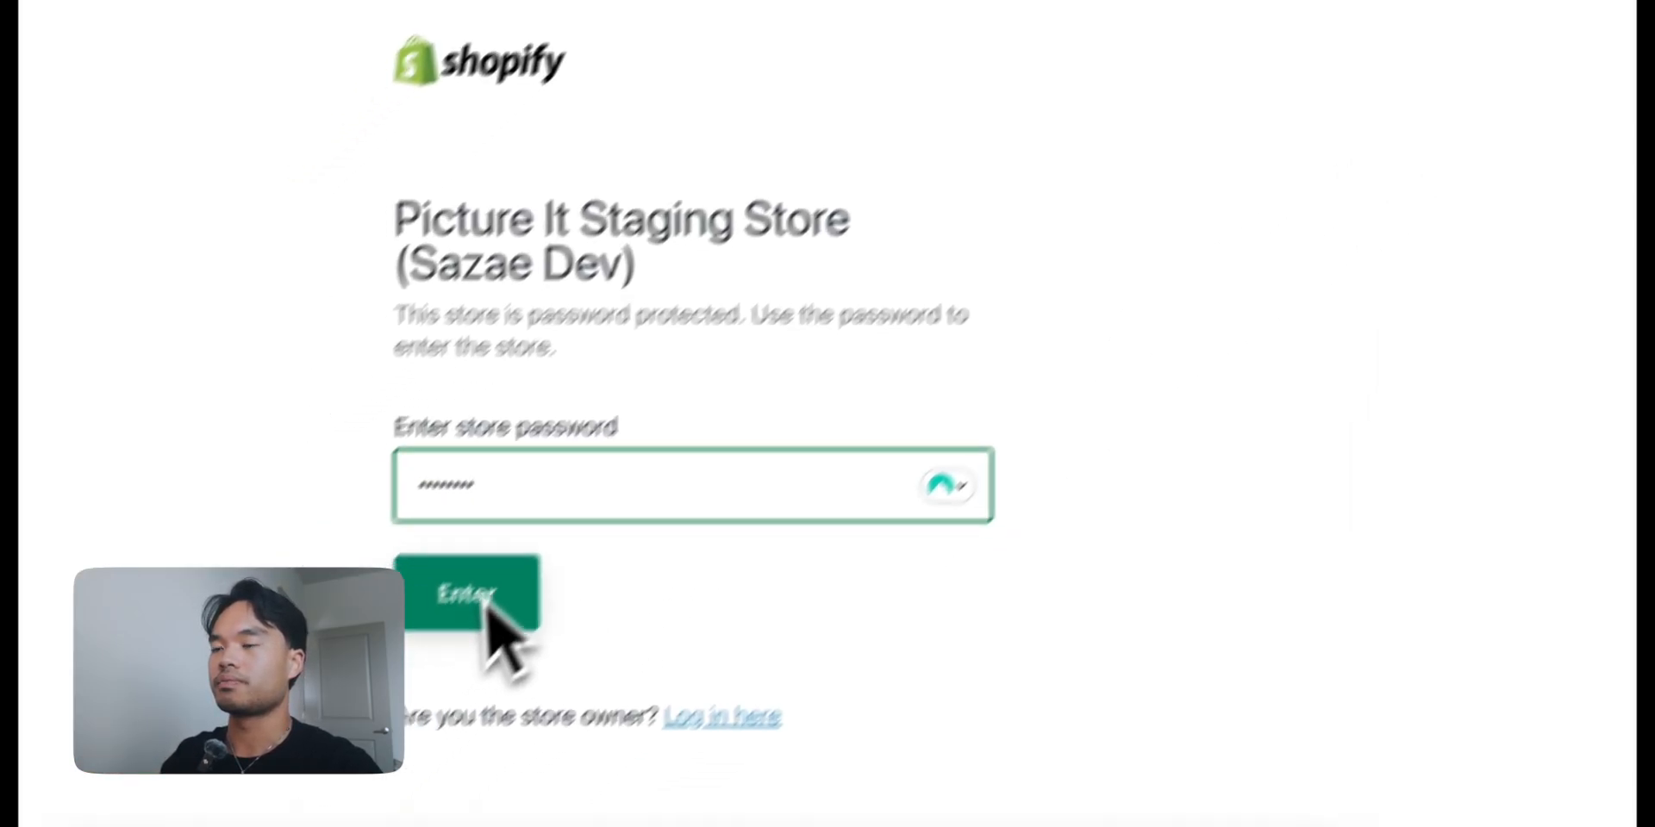
click(382, 694)
scroll(841, 461, down, 20)
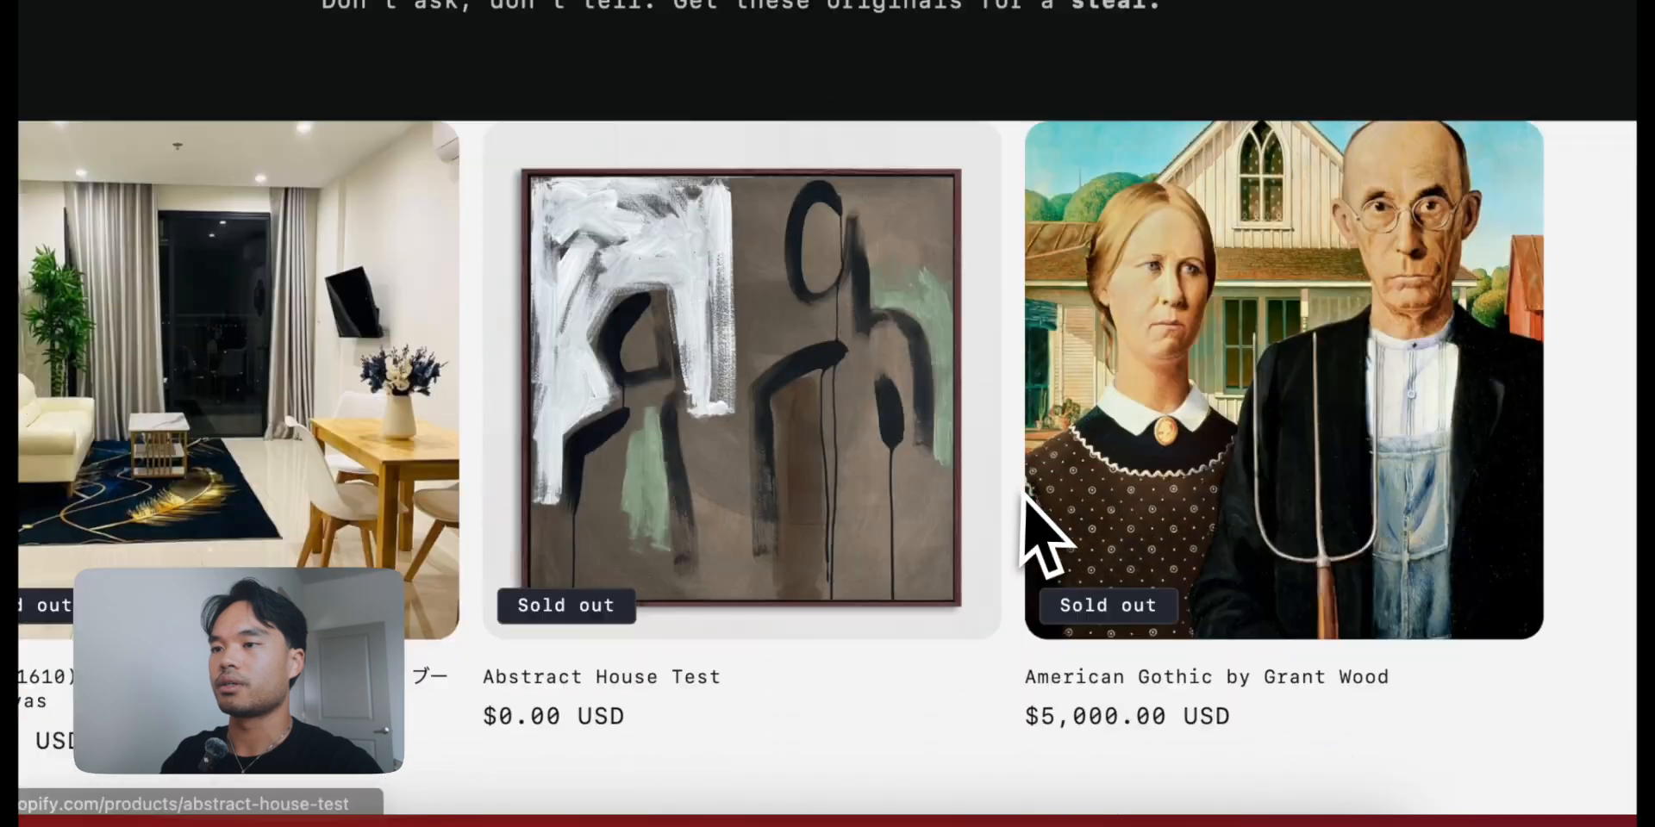
scroll(1013, 474, down, 5)
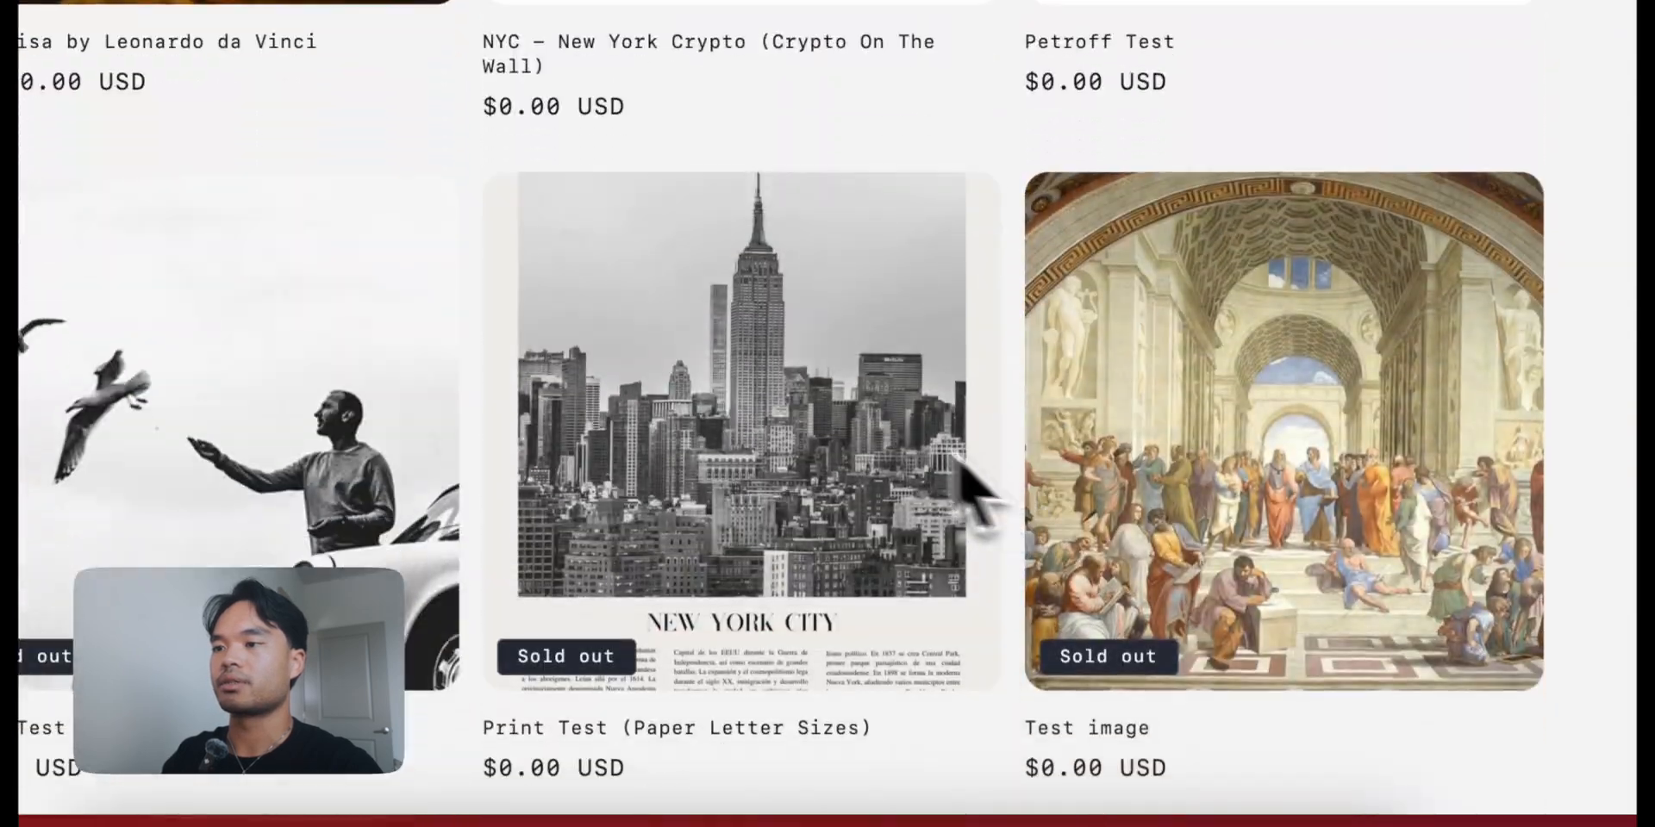
click(939, 457)
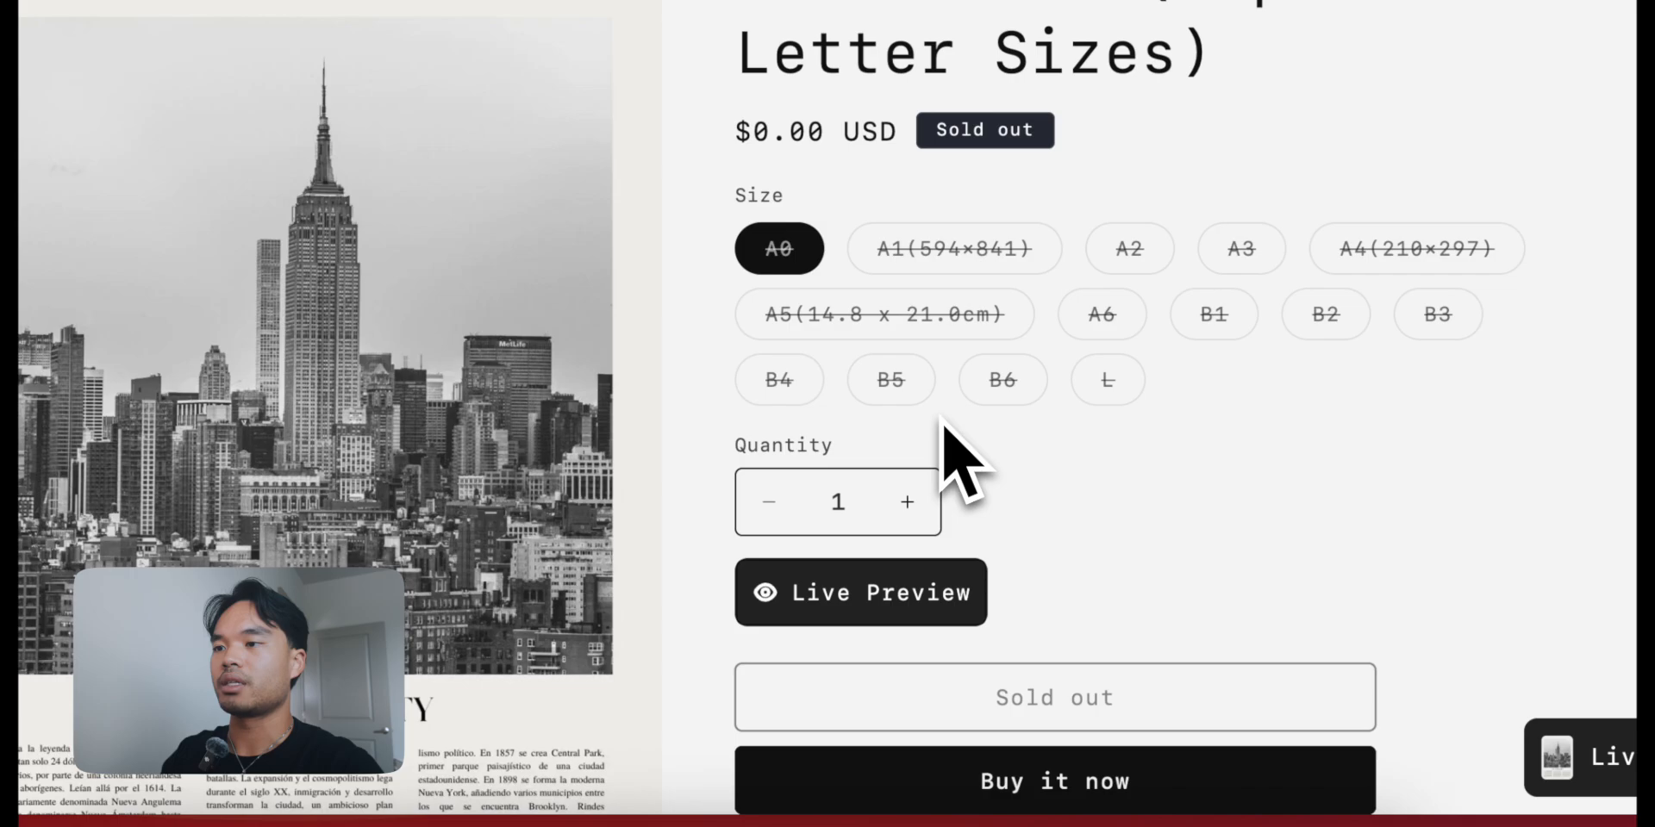
Step: Launch the product's live preview and try the print at size A6 and at size A3
scroll(956, 457, down, 2)
click(923, 507)
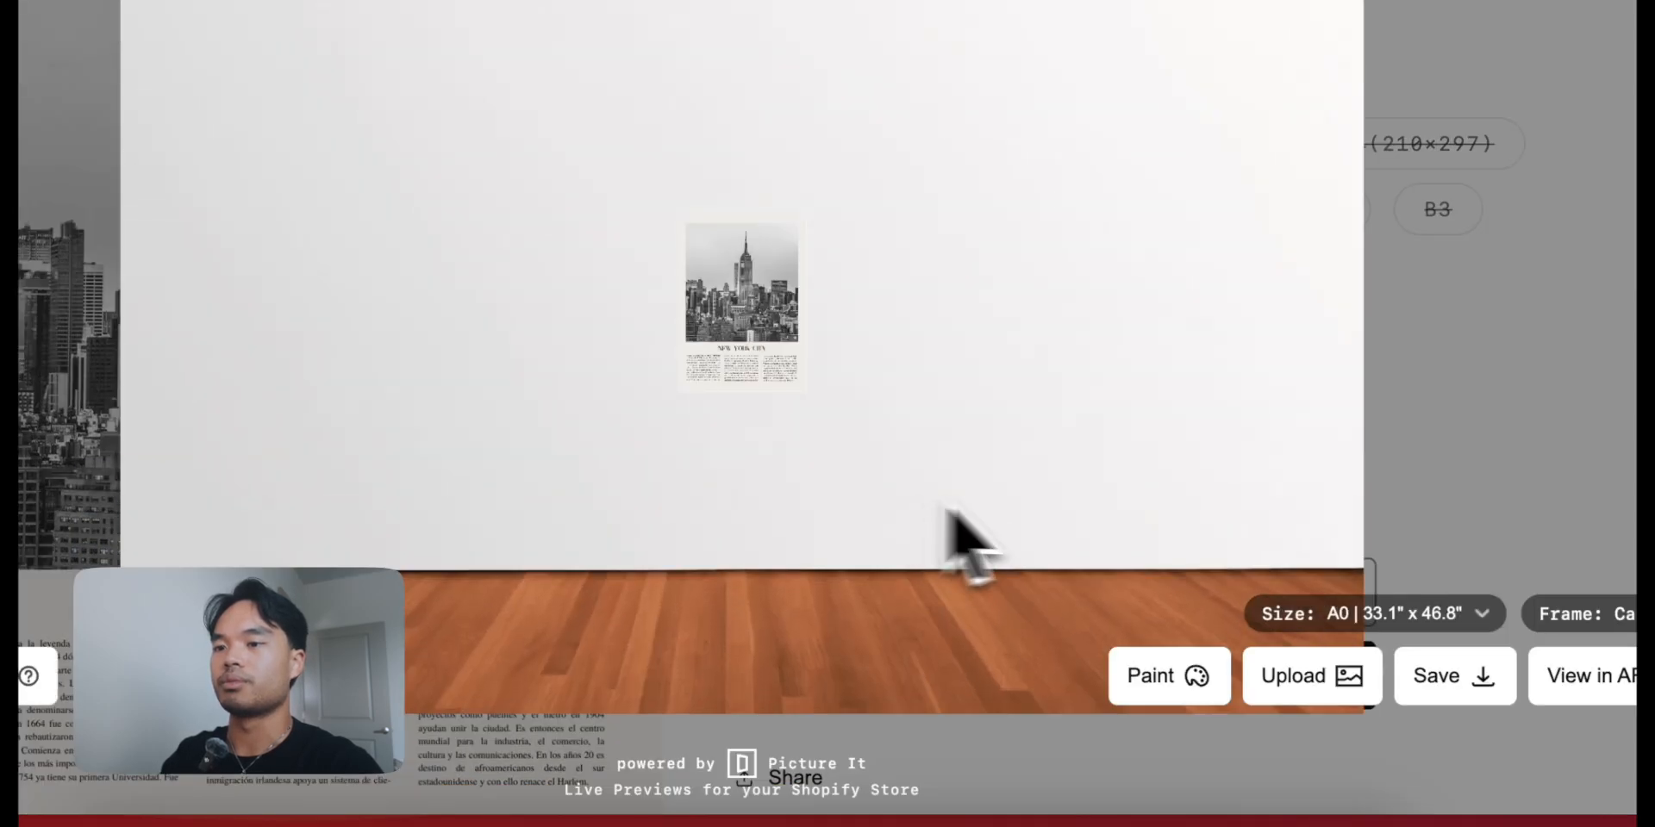
click(1432, 615)
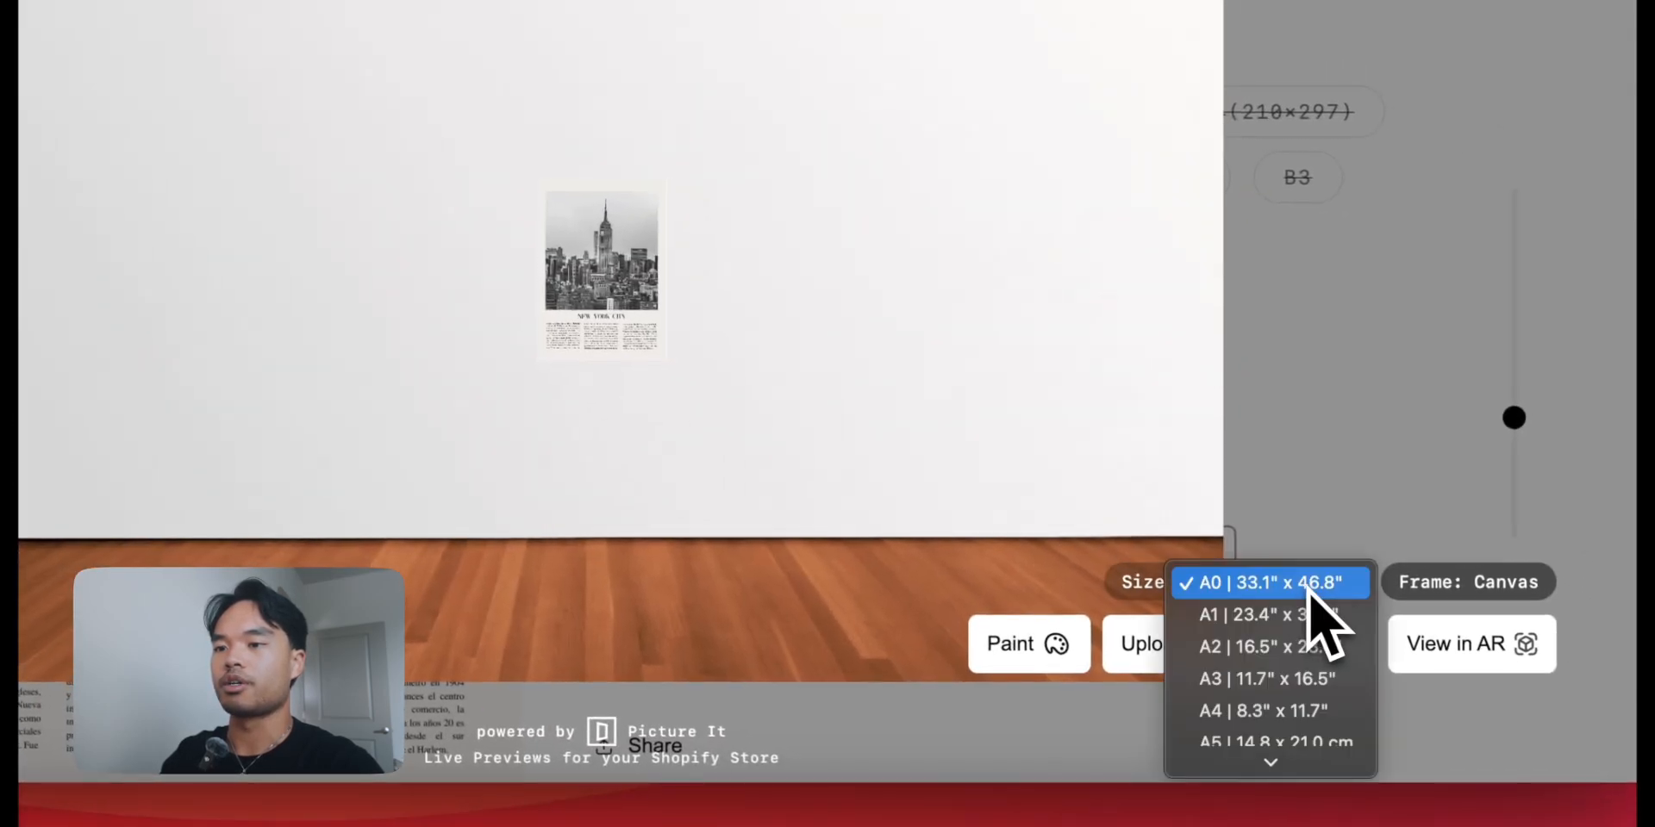
mouse_move(1292, 769)
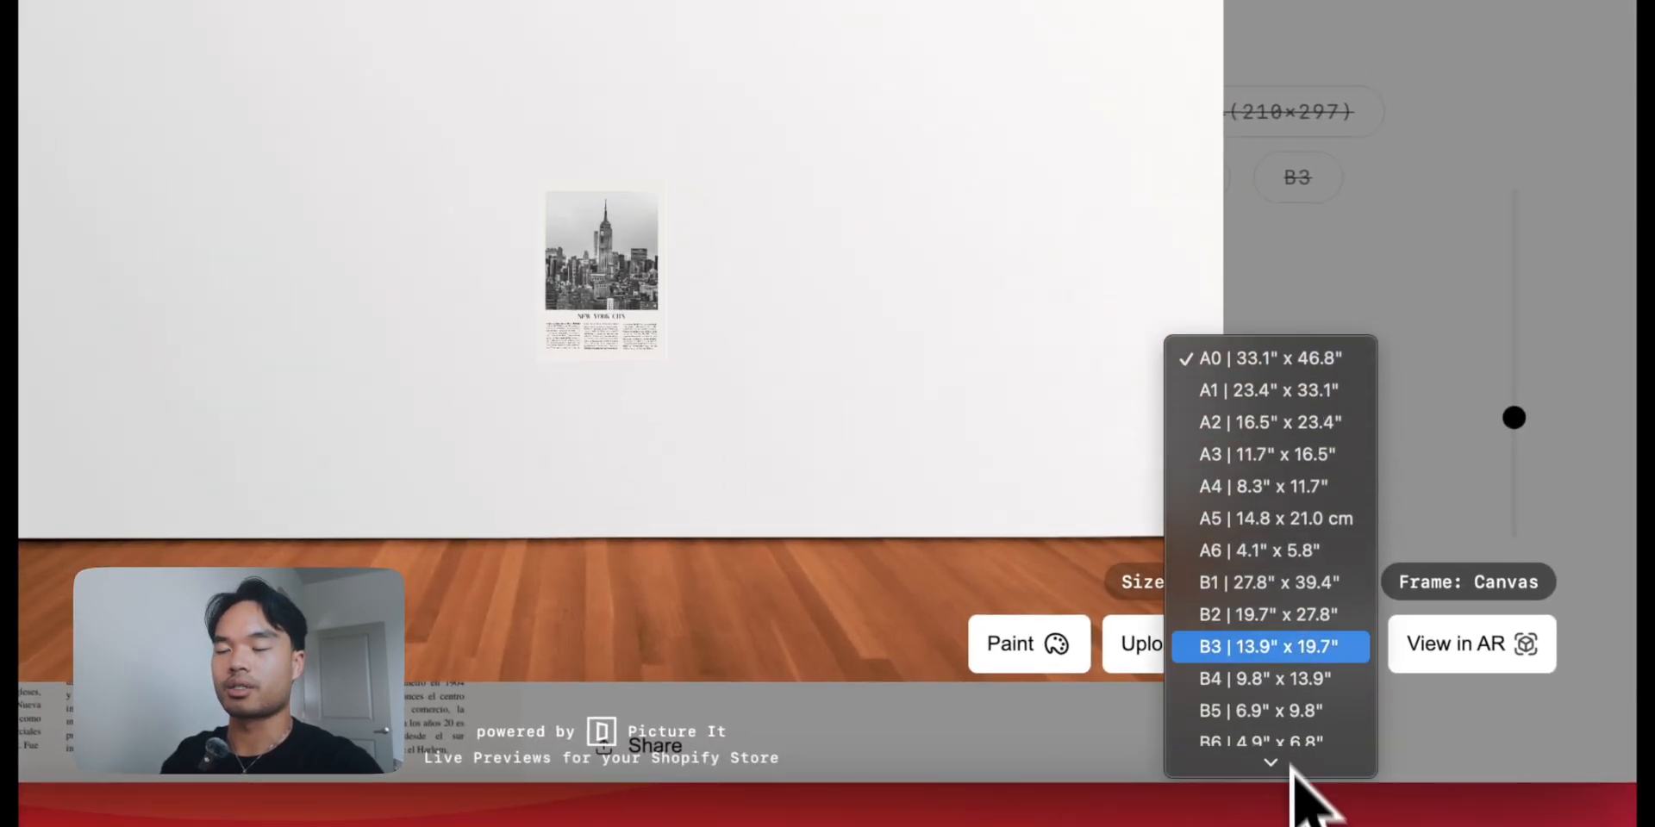
click(1281, 553)
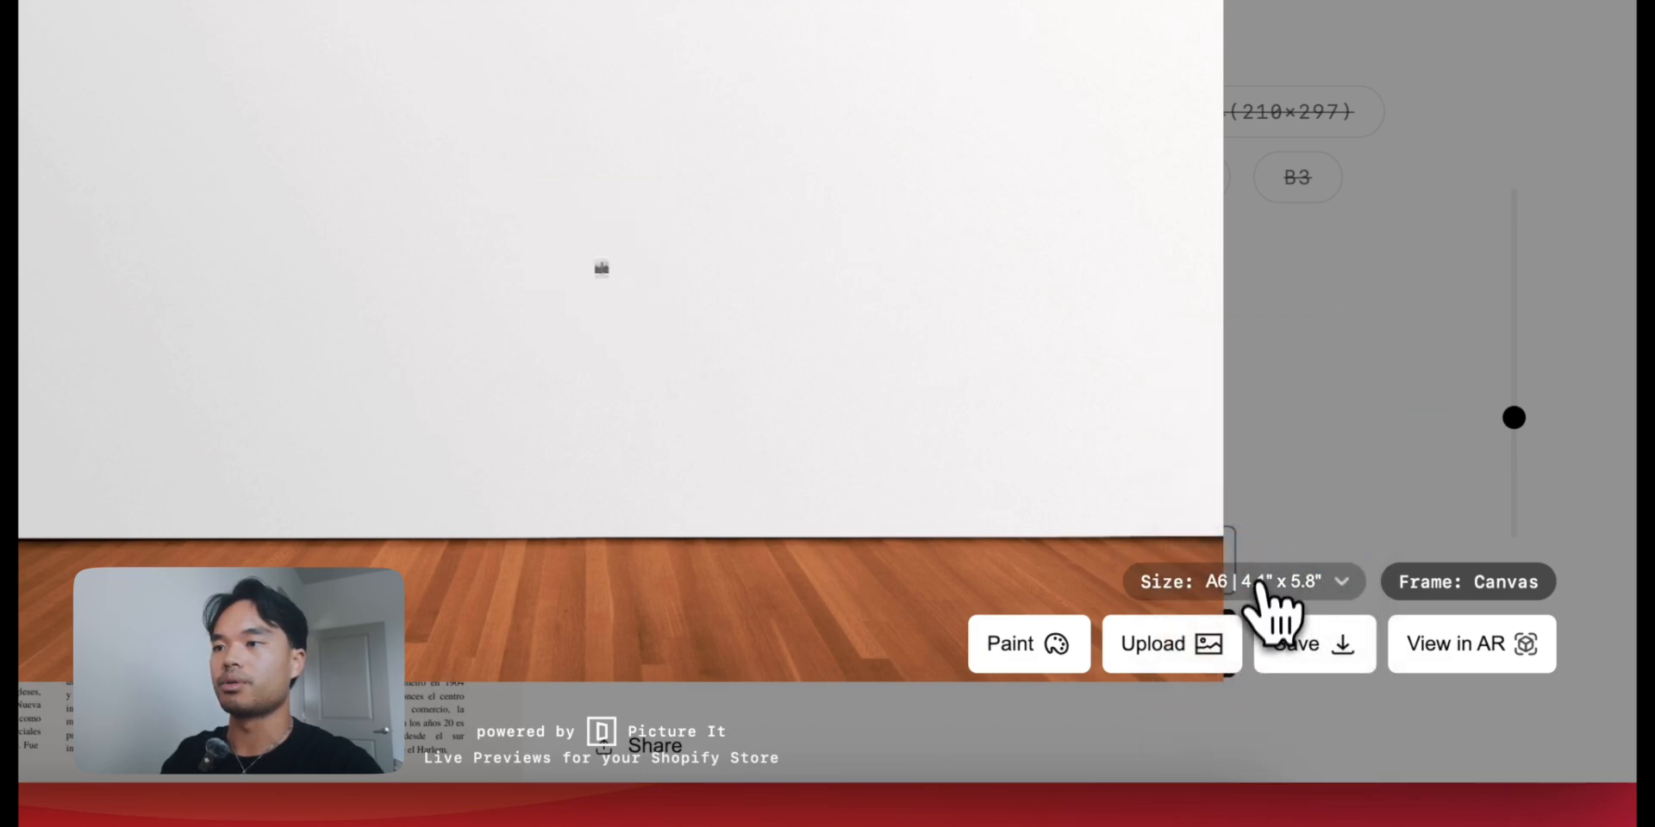
click(1267, 603)
click(1250, 485)
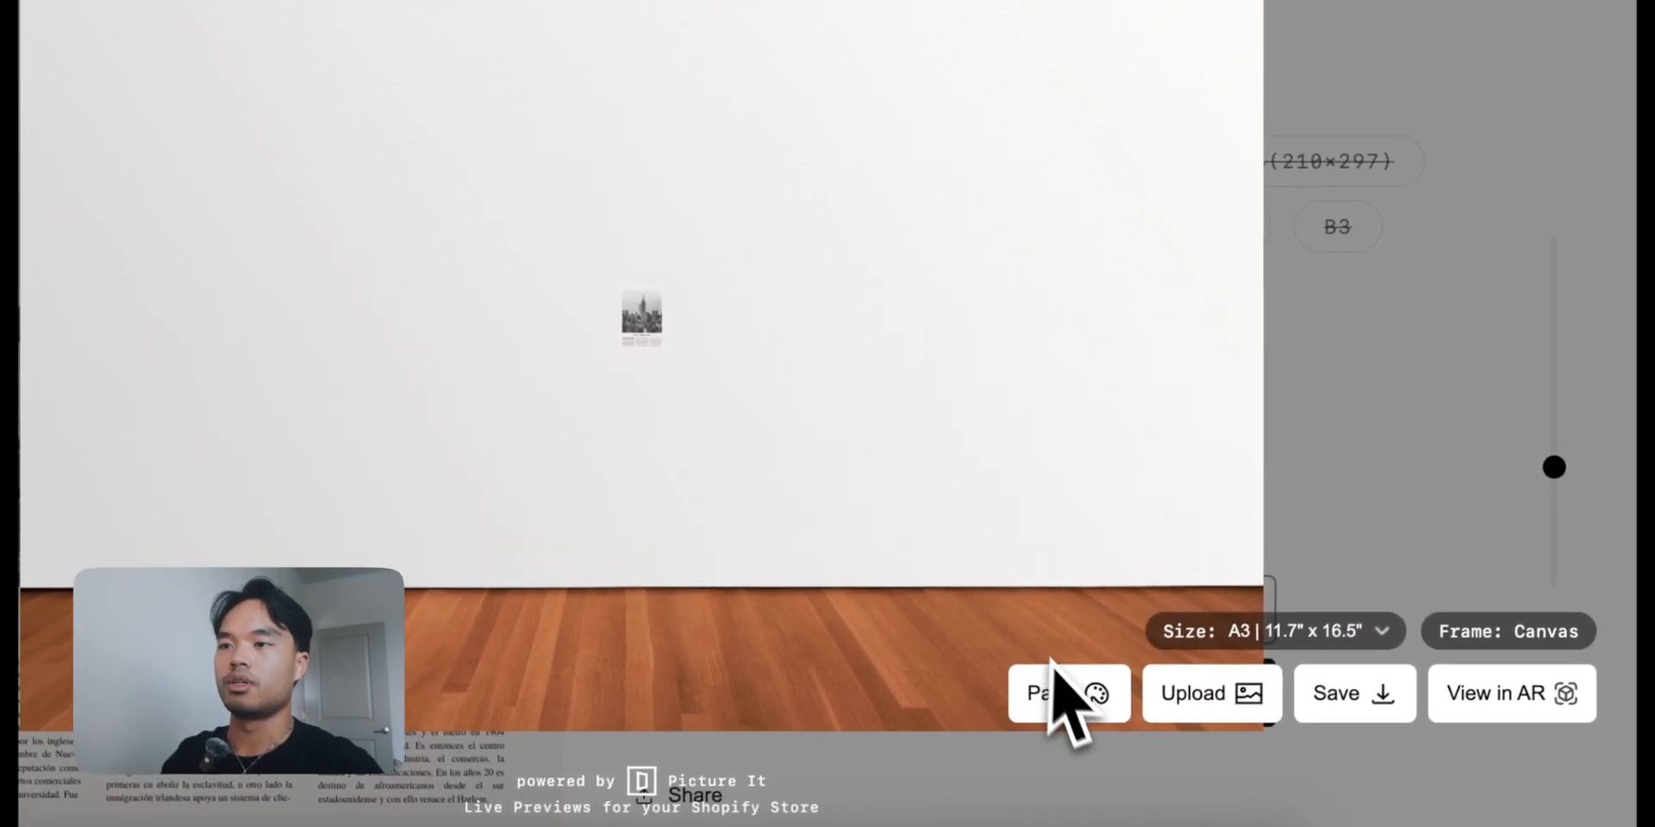
Step: Paint the preview wall dark grey and move the print slightly up and to the right on it
click(1069, 698)
click(1034, 240)
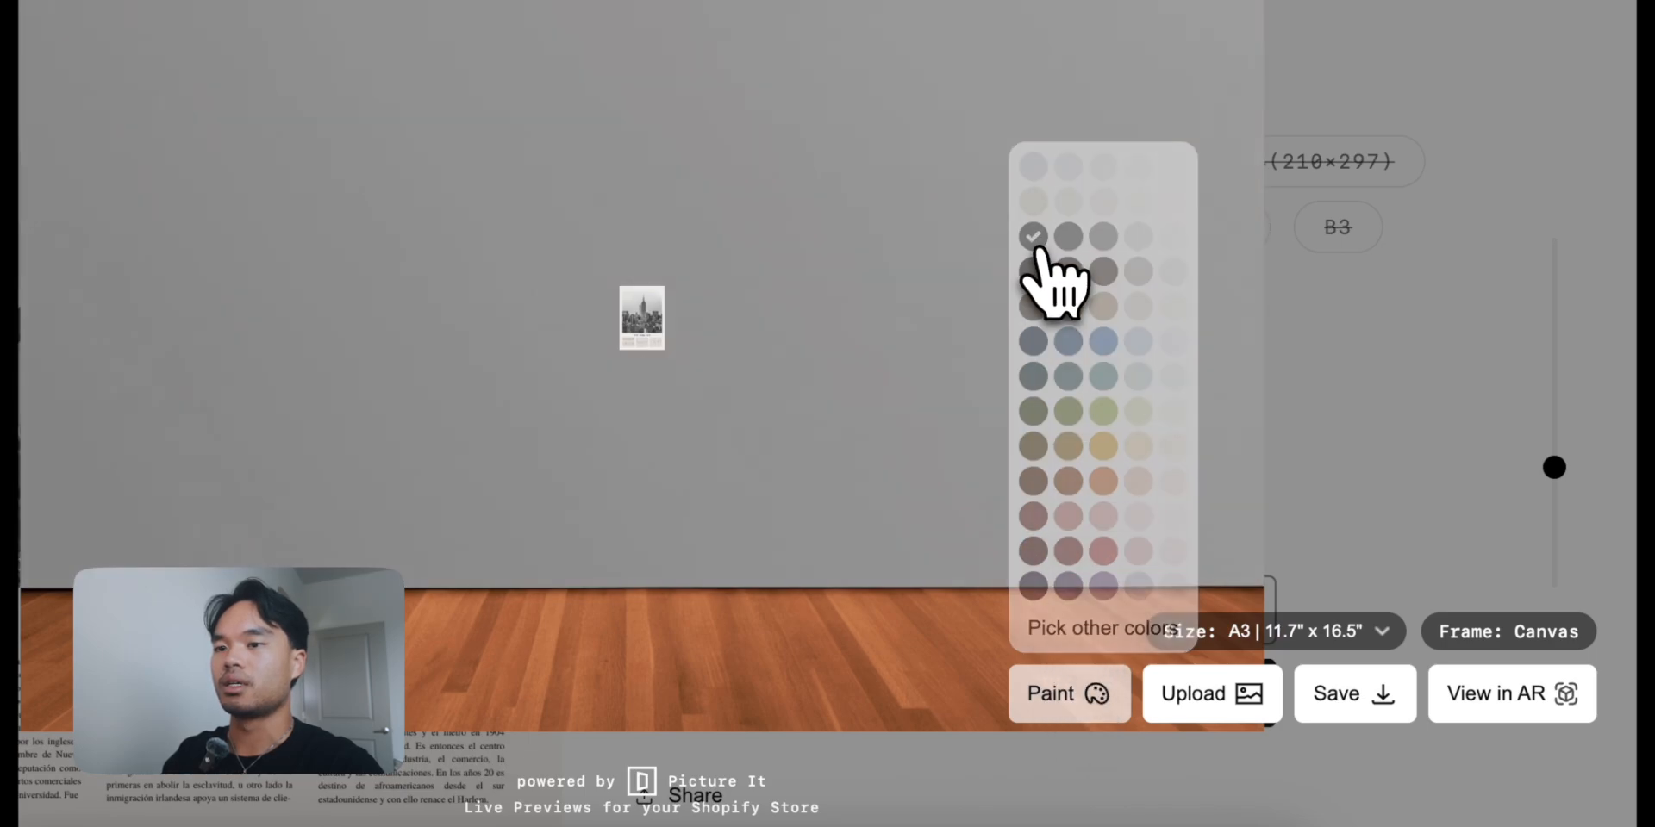
drag(647, 325, 701, 319)
Step: Set the previewed print's size to A0, 33.1" x 46.8"
click(1332, 631)
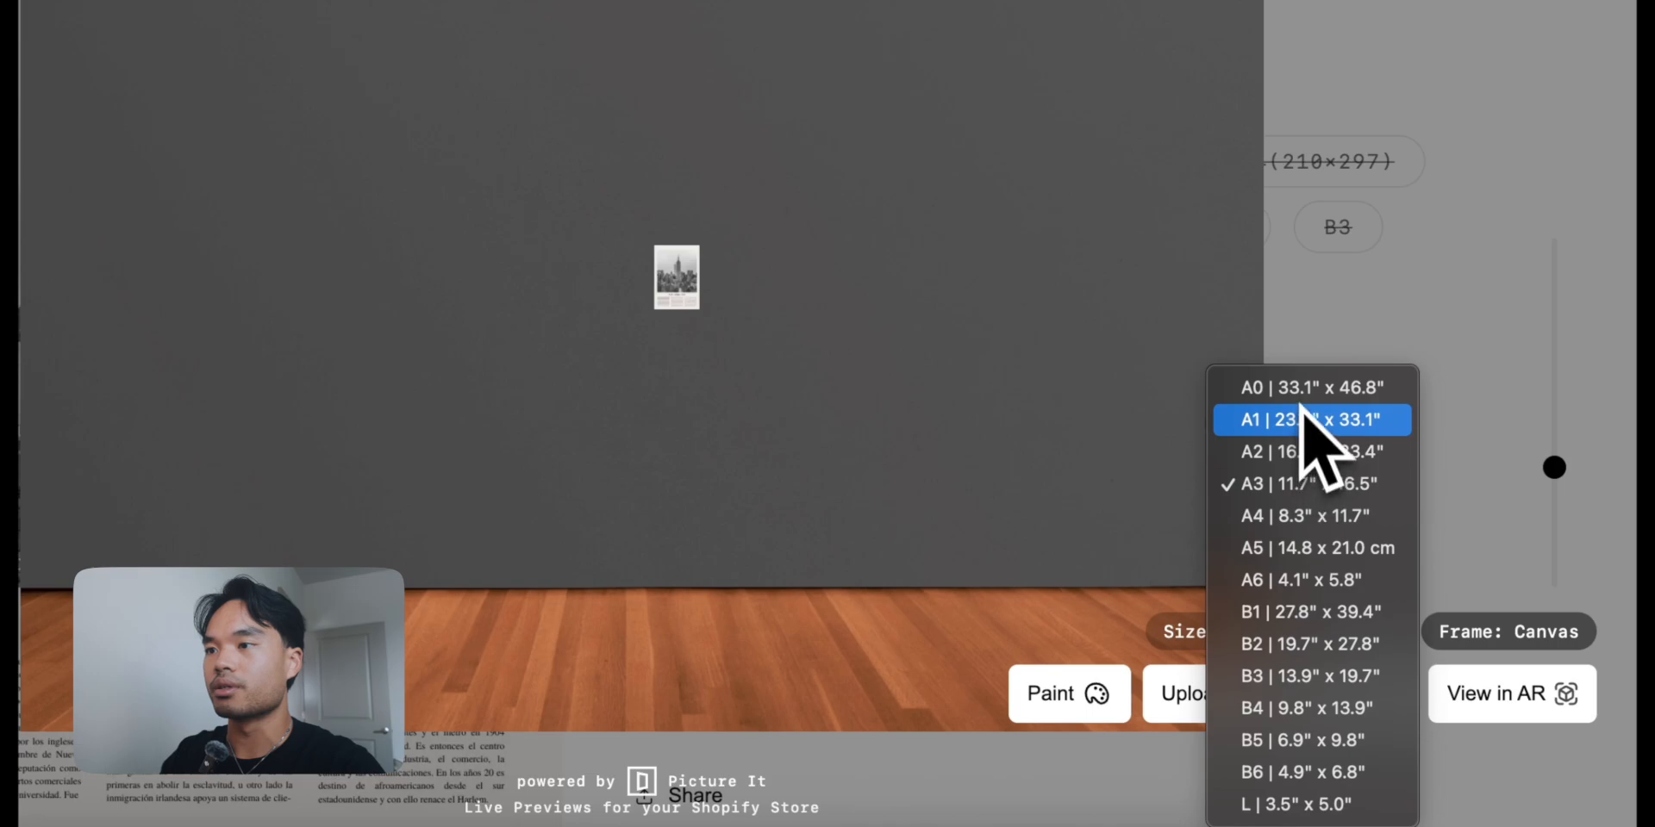
click(1304, 388)
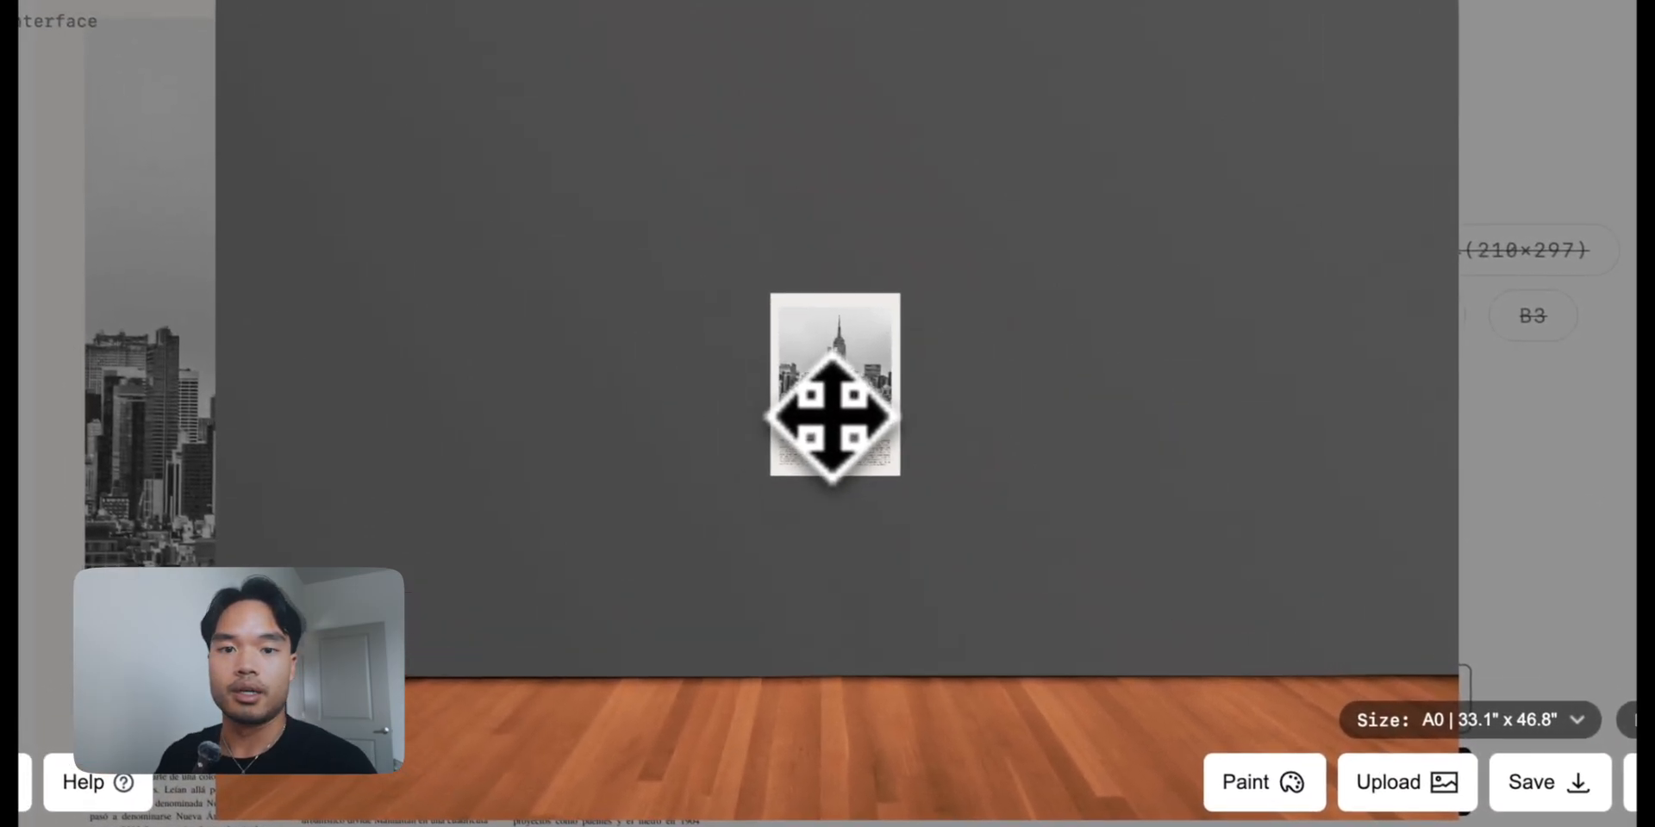